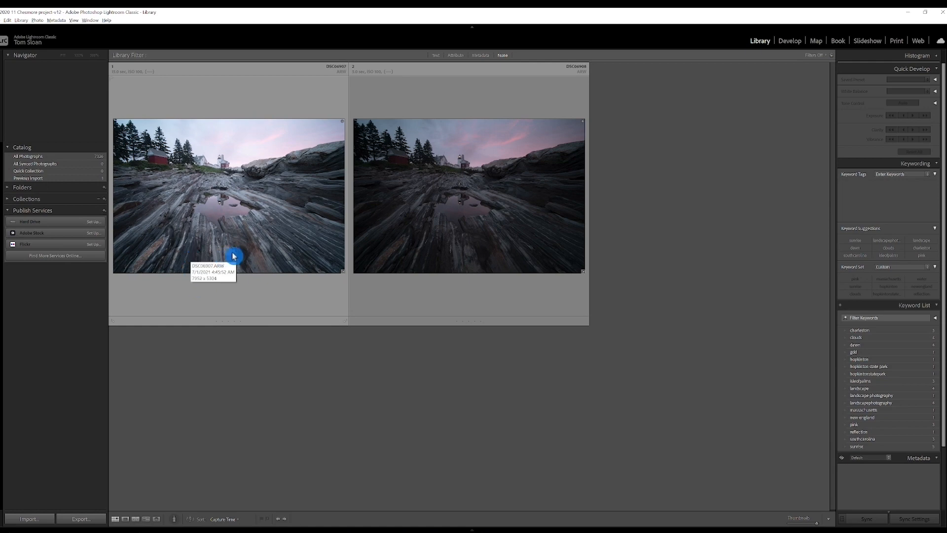
{"action": "left_click", "coordinate": [388, 303]}
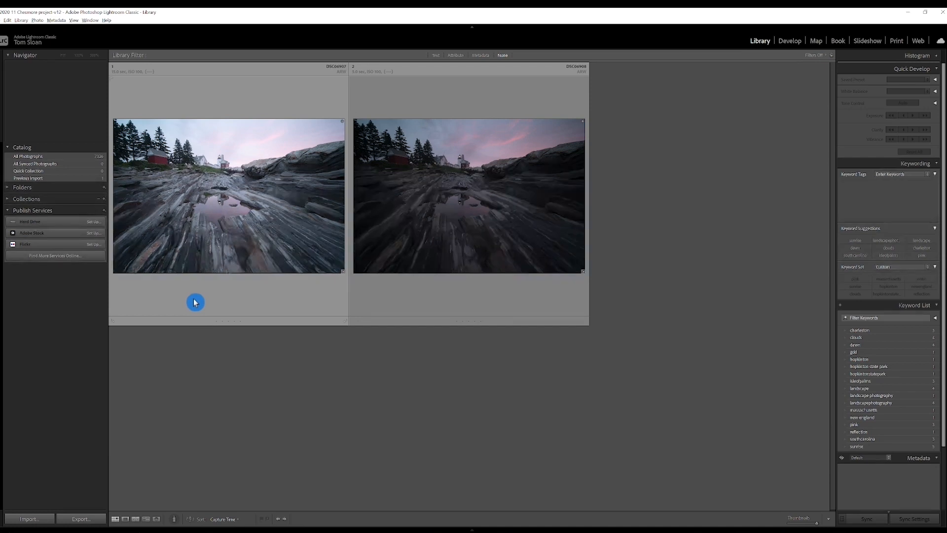
{"action": "left_click", "coordinate": [440, 303]}
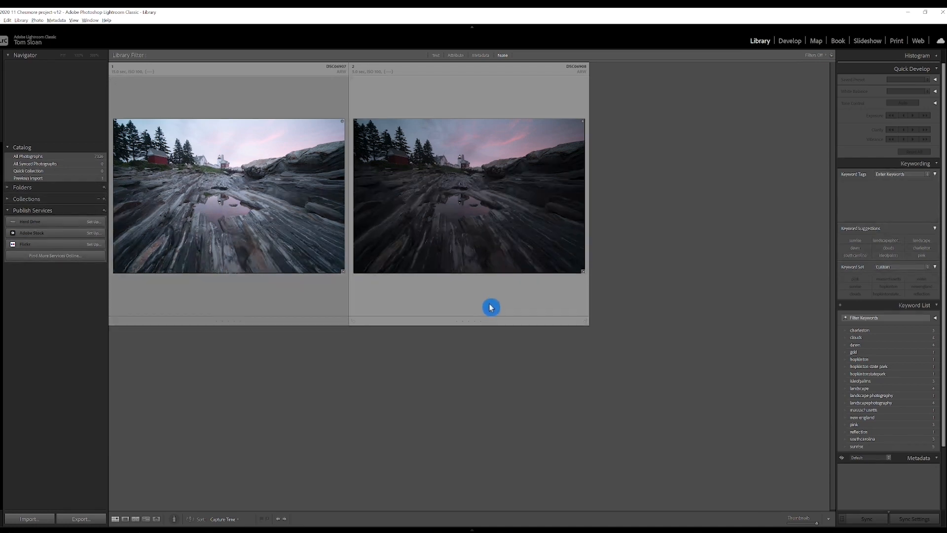
{"action": "left_click", "coordinate": [311, 314]}
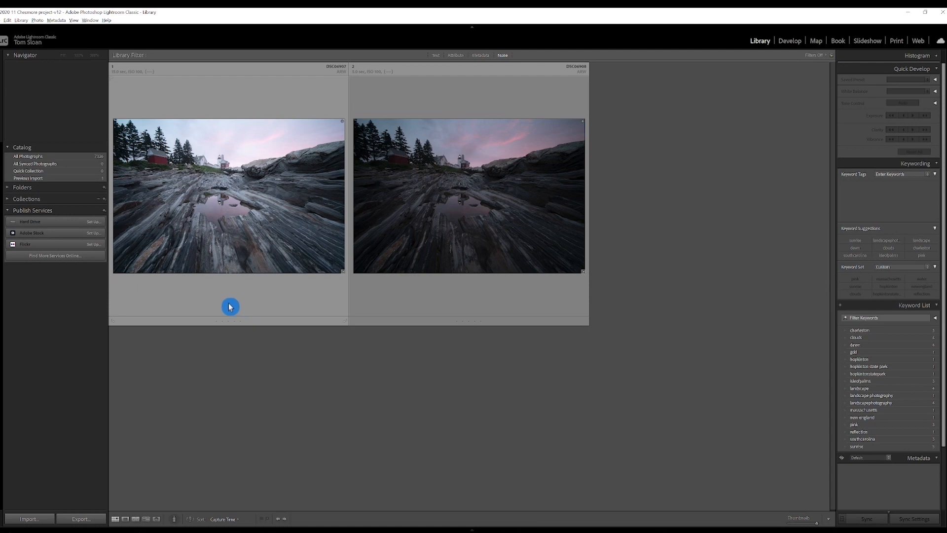
{"action": "left_click", "coordinate": [404, 298]}
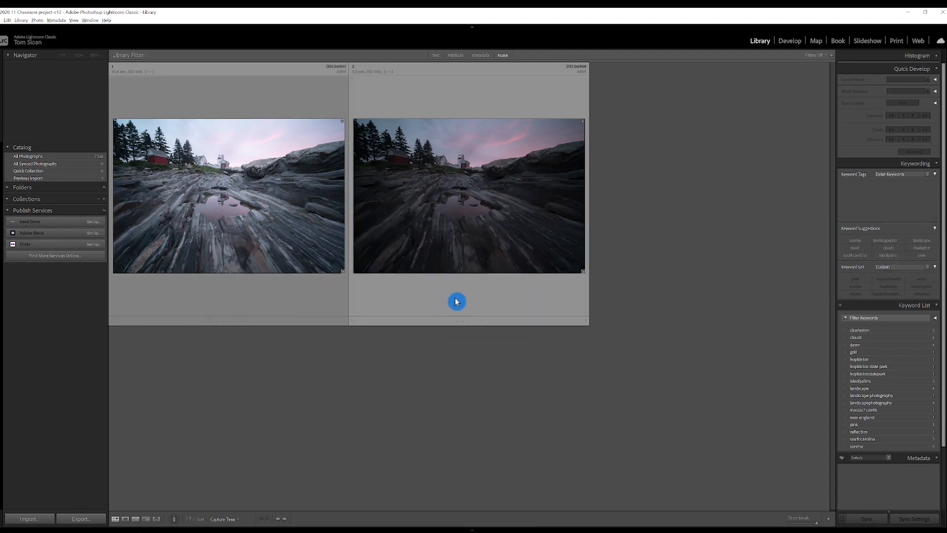
- Merge the bright and dark exposures of the rocky shoreline into an HDR photo, with Auto Align on and Low deghosting
{"action": "left_click", "coordinate": [311, 309]}
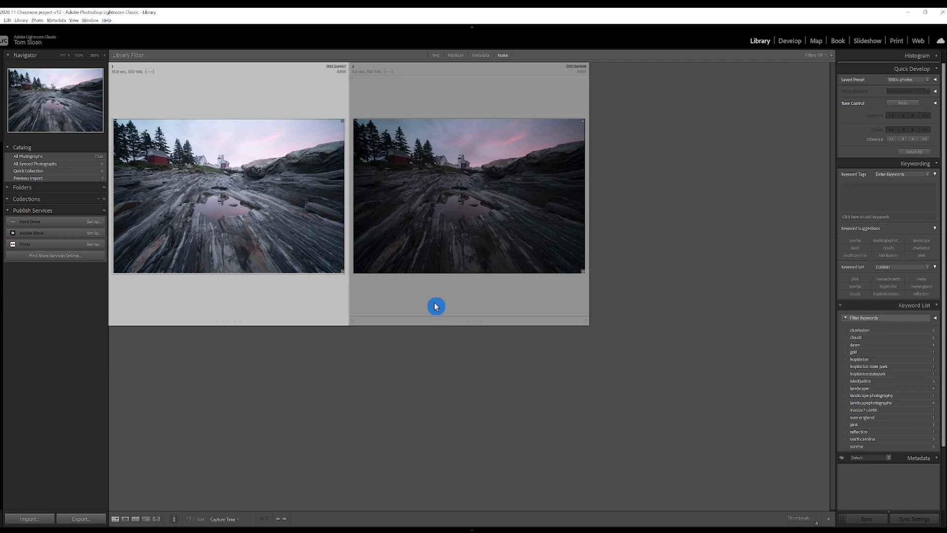
{"action": "left_click", "coordinate": [423, 324], "text": "ctrl"}
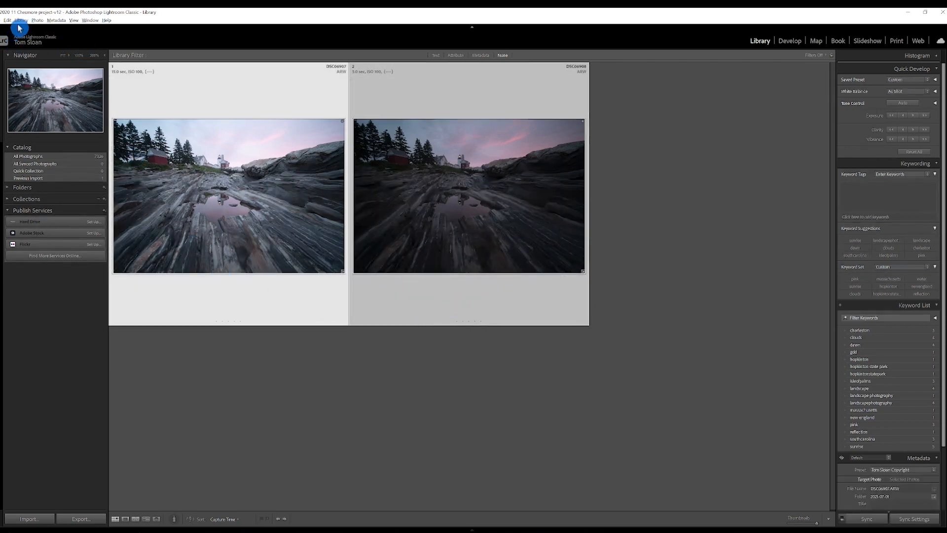
{"action": "left_click", "coordinate": [37, 20]}
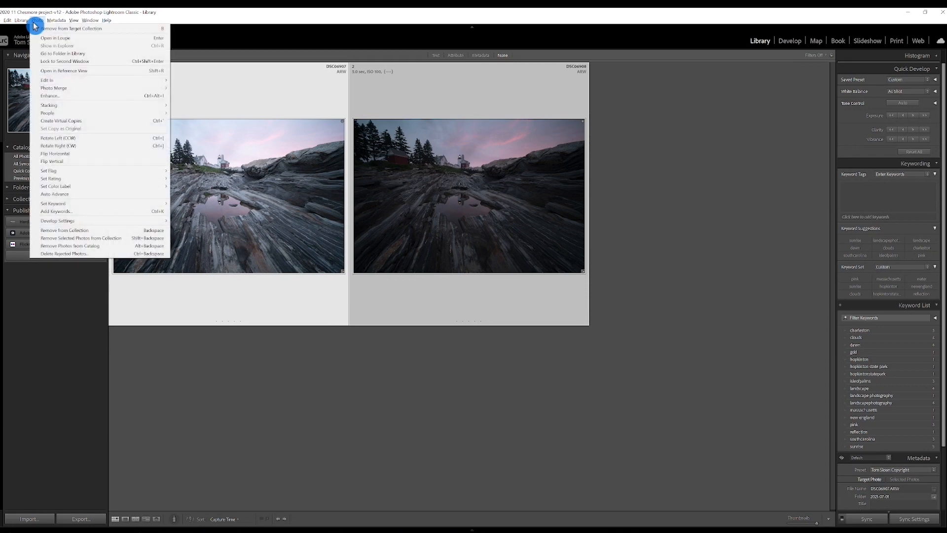
{"action": "mouse_move", "coordinate": [74, 88]}
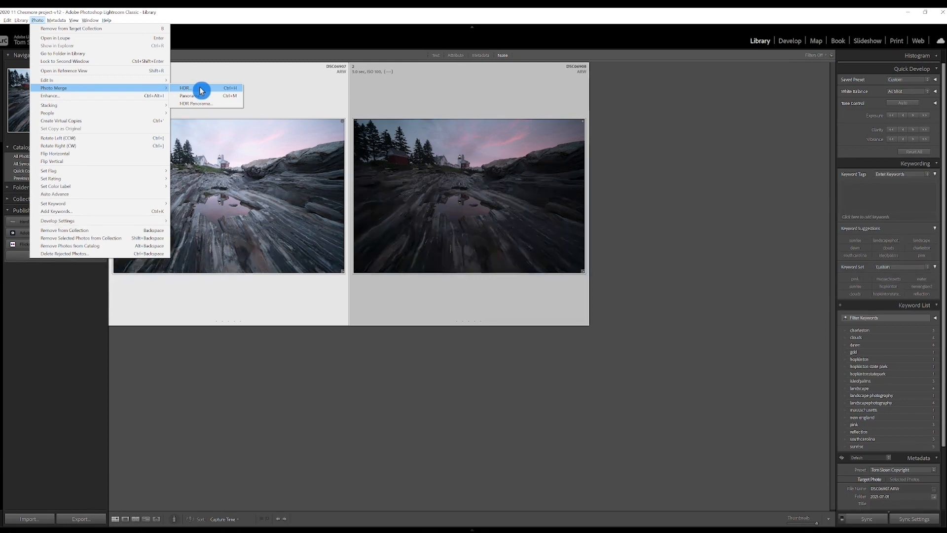
{"action": "left_click", "coordinate": [201, 90]}
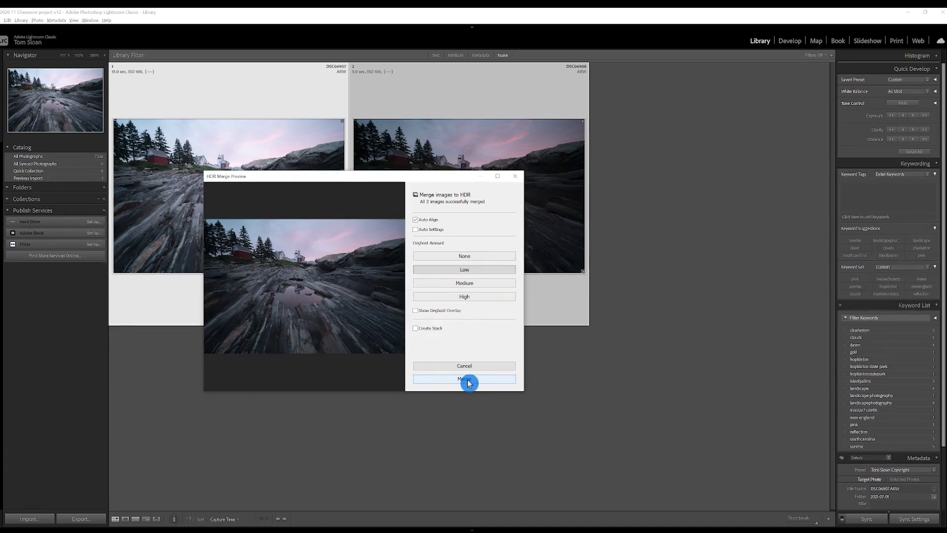
{"action": "left_click", "coordinate": [464, 379]}
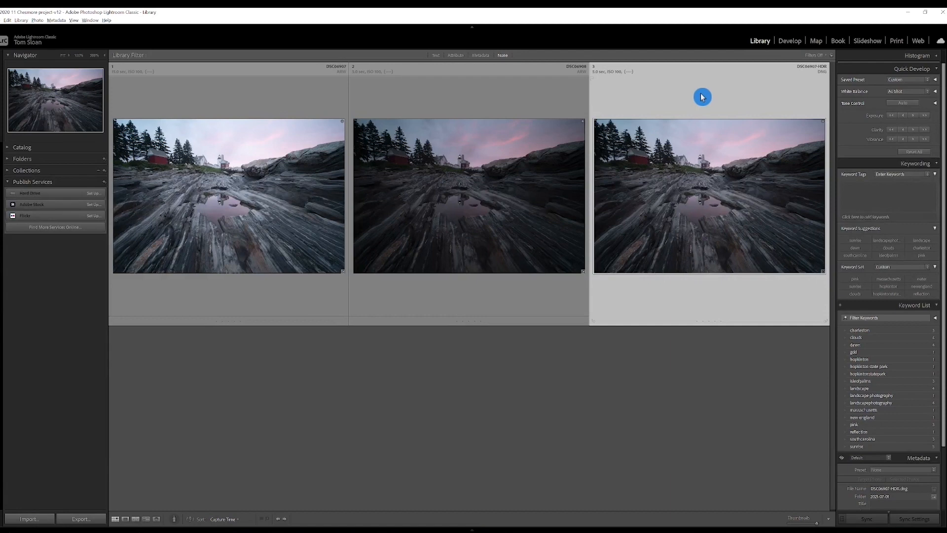
- Open the merged HDR photo for developing and set its Highlights to -80 and Shadows to +80
{"action": "left_click", "coordinate": [782, 44]}
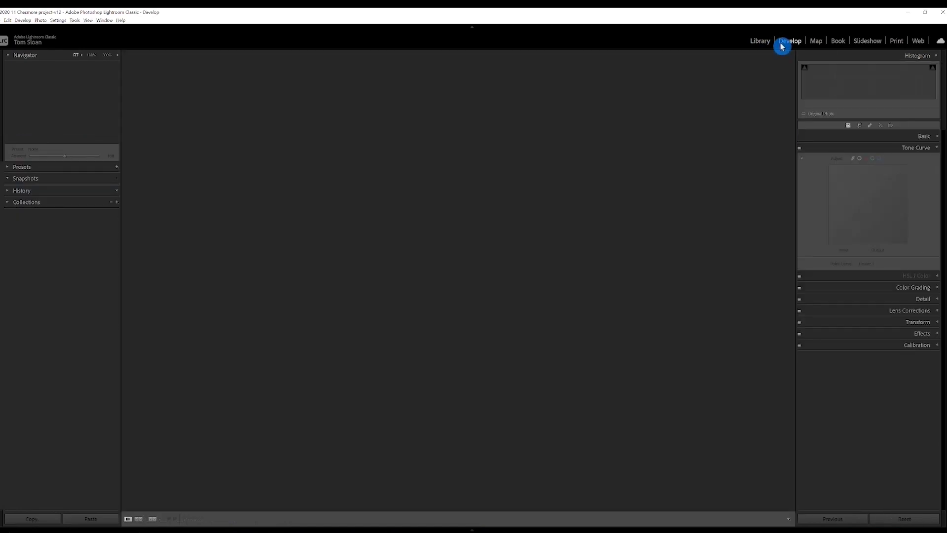
{"action": "left_click", "coordinate": [928, 137]}
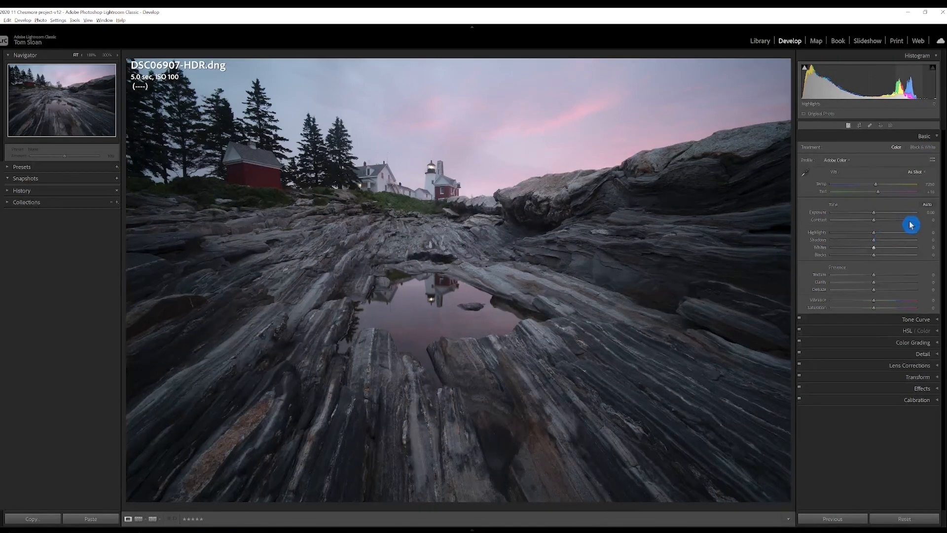
{"action": "left_click", "coordinate": [927, 232]}
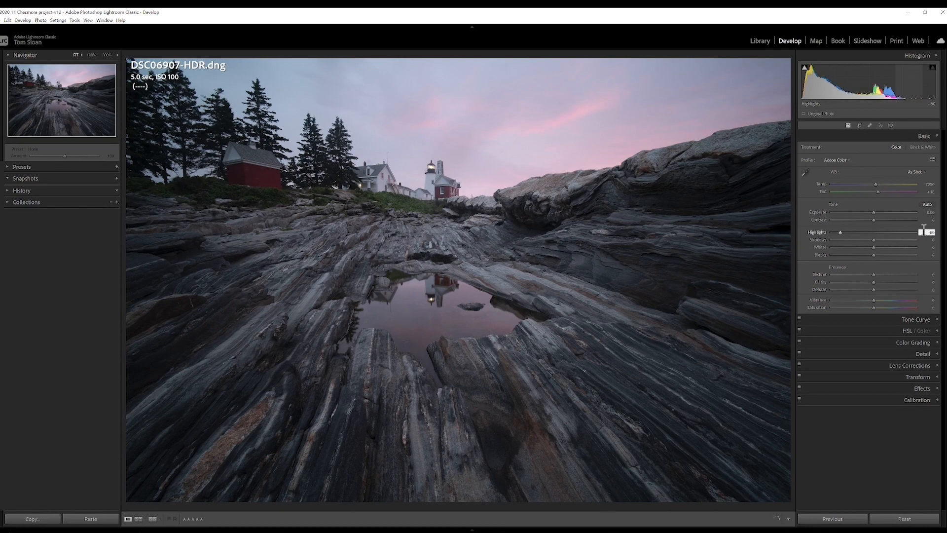
{"action": "type", "text": "-80"}
{"action": "key", "text": "Return"}
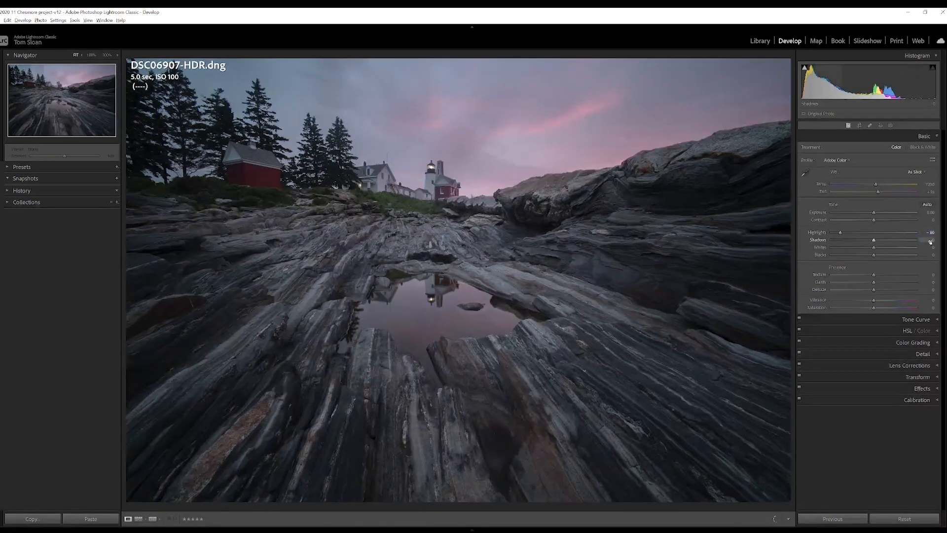
{"action": "left_click", "coordinate": [931, 240]}
{"action": "type", "text": "80"}
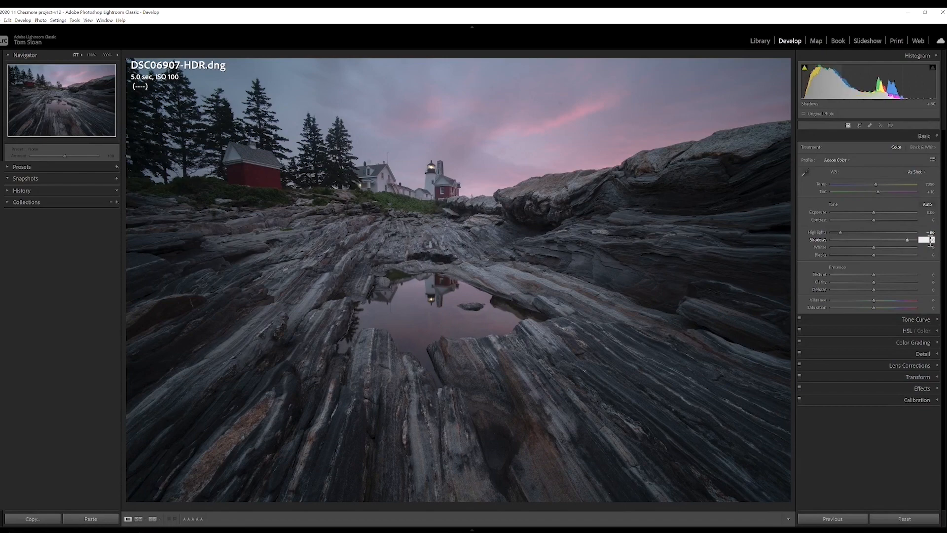
{"action": "key", "text": "Return"}
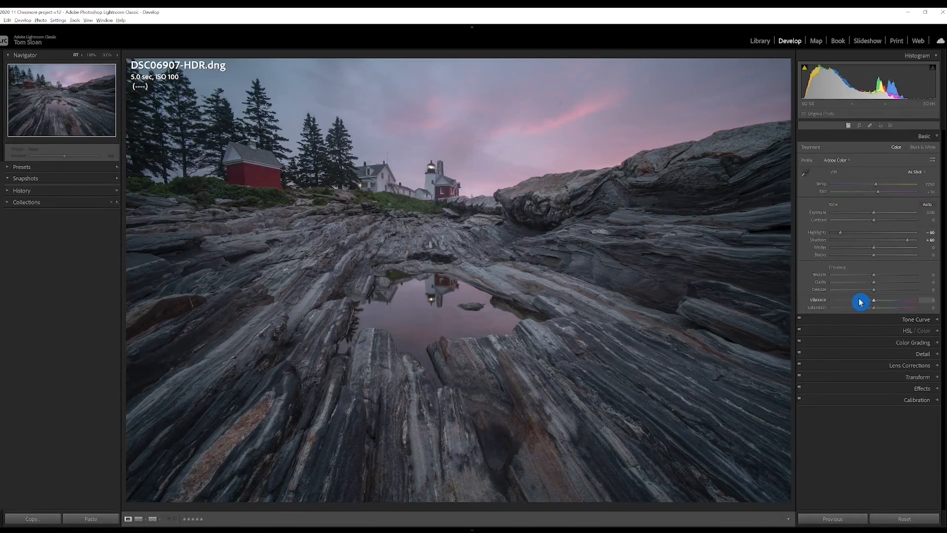
- Using the clipping preview, raise the photo's Whites to about +60 and lower its Blacks to about -50
{"action": "key", "text": "alt"}
{"action": "left_click", "coordinate": [876, 251], "text": "alt"}
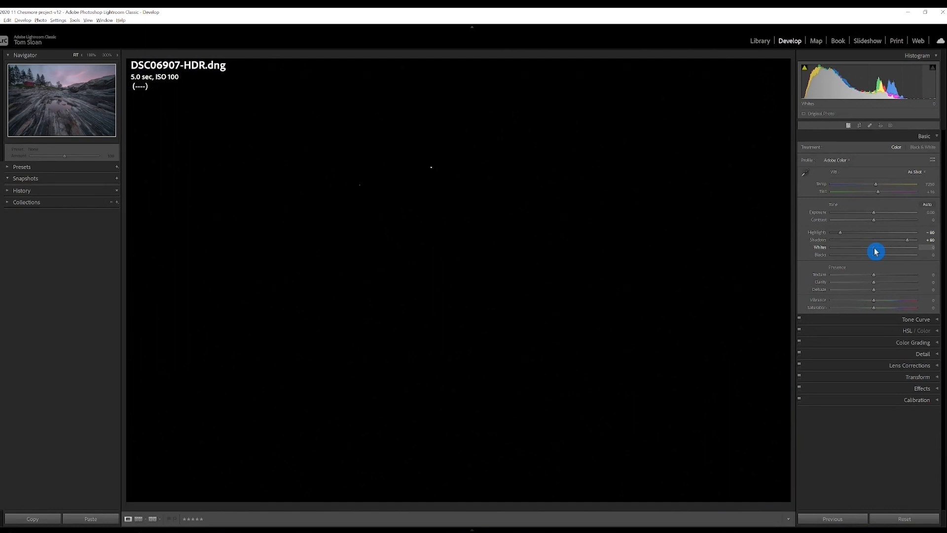
{"action": "left_click_drag", "start_coordinate": [875, 252], "coordinate": [902, 250]}
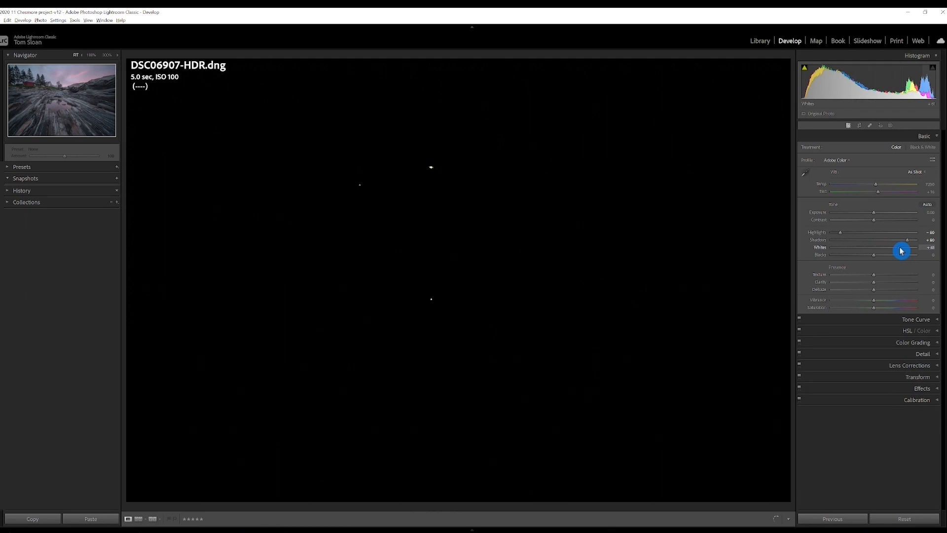
{"action": "left_click_drag", "start_coordinate": [901, 251], "coordinate": [901, 250]}
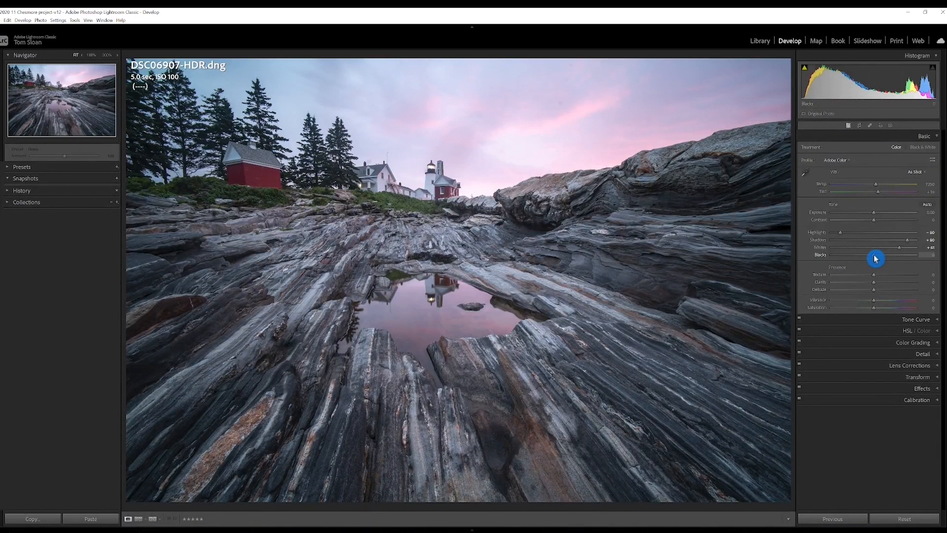
{"action": "left_click_drag", "start_coordinate": [876, 258], "coordinate": [854, 262]}
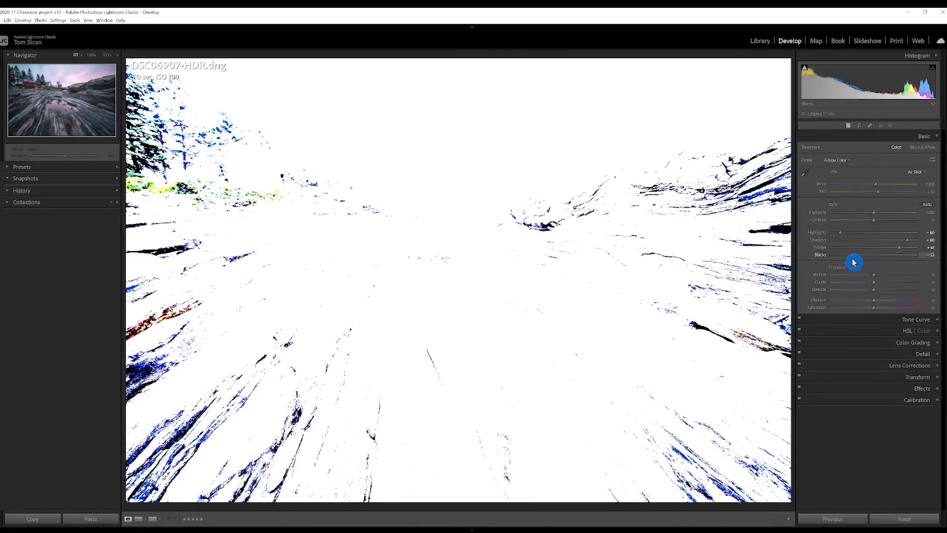
{"action": "left_click_drag", "start_coordinate": [855, 262], "coordinate": [855, 261]}
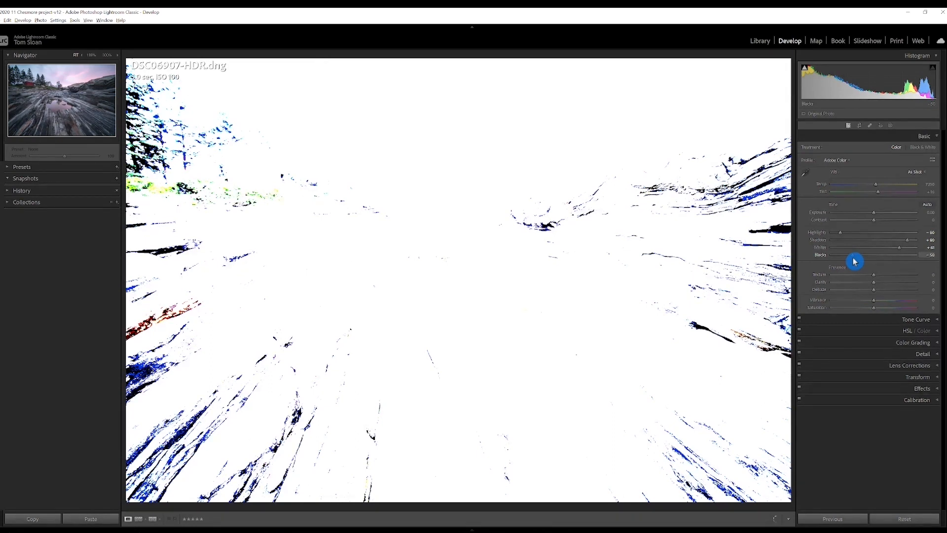
{"action": "left_click_drag", "start_coordinate": [855, 261], "coordinate": [855, 261]}
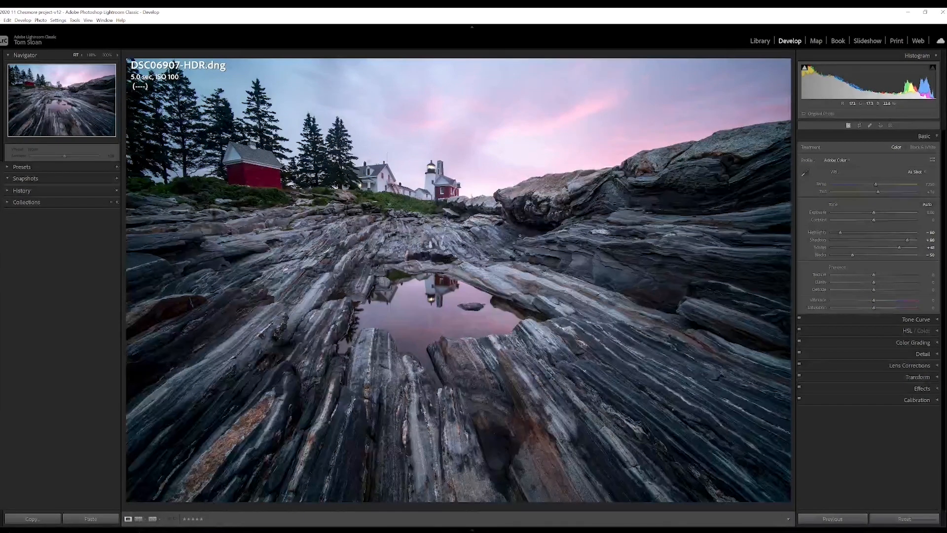
- Crop the photo to portrait orientation at the original aspect ratio, framing the lighthouse and its reflection in the pool, and apply the crop
{"action": "left_click", "coordinate": [861, 130]}
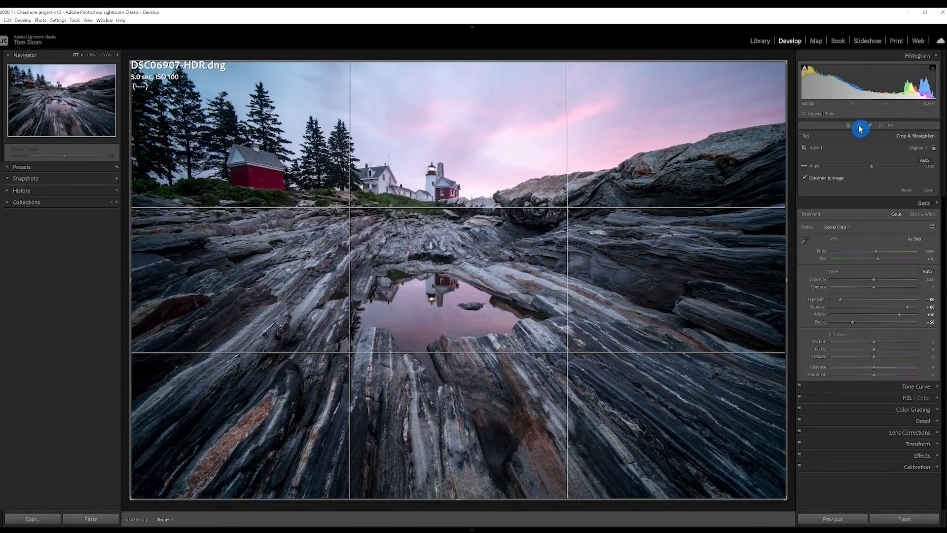
{"action": "key", "text": "x"}
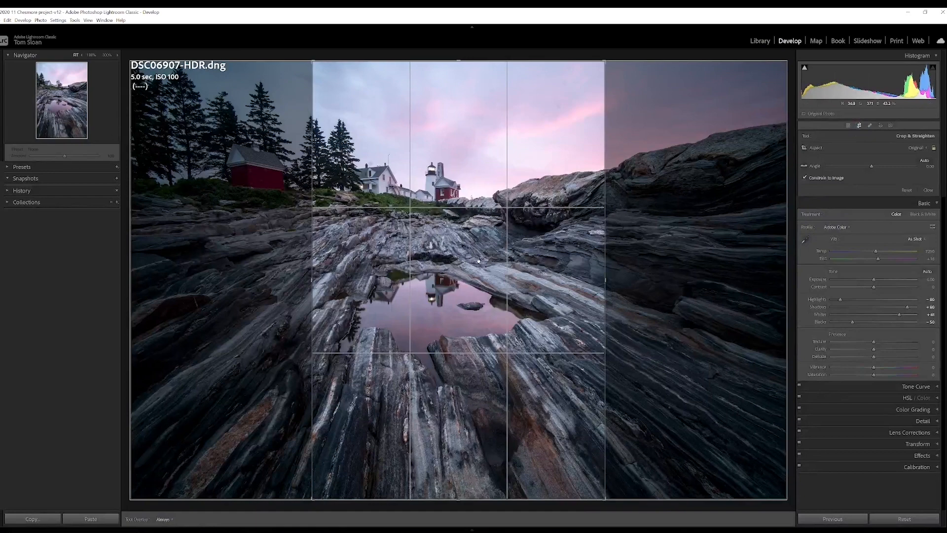
{"action": "left_click_drag", "start_coordinate": [478, 261], "coordinate": [493, 259]}
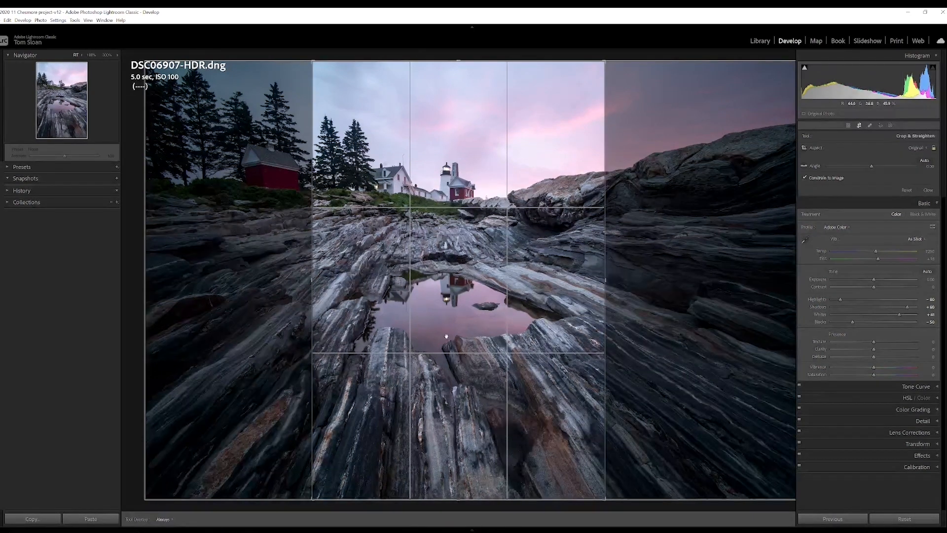
{"action": "left_click", "coordinate": [833, 171]}
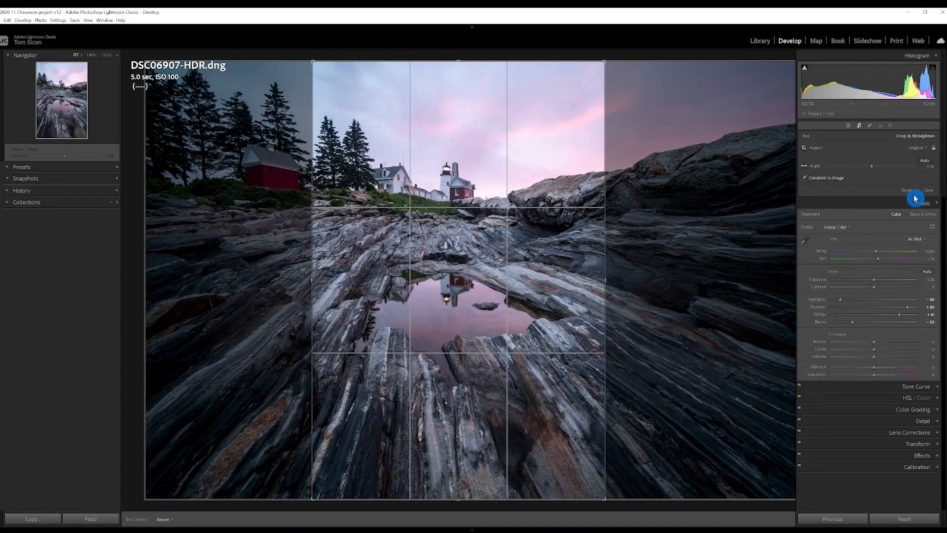
{"action": "left_click", "coordinate": [930, 194]}
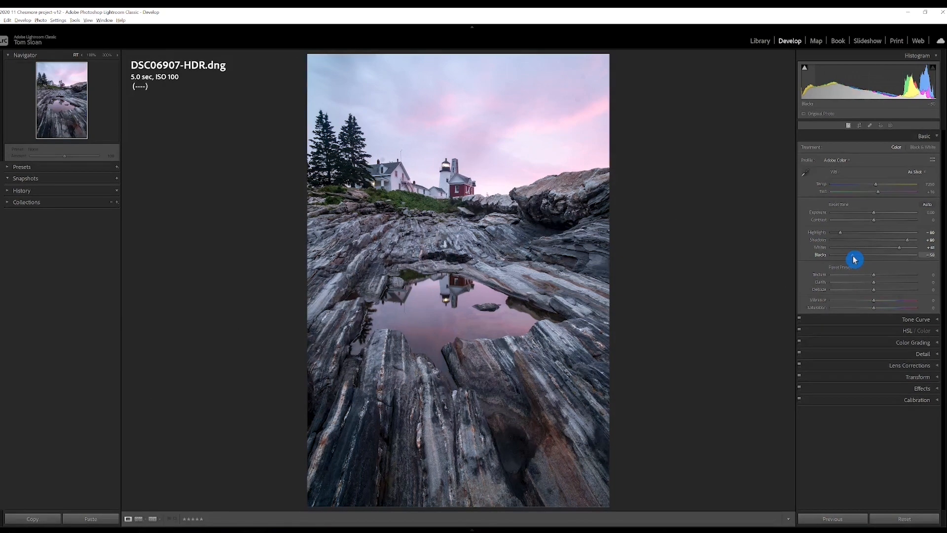
- Lower the cropped photo's Blacks to about -58 while checking the clipping preview
{"action": "left_click", "coordinate": [855, 259], "text": "alt"}
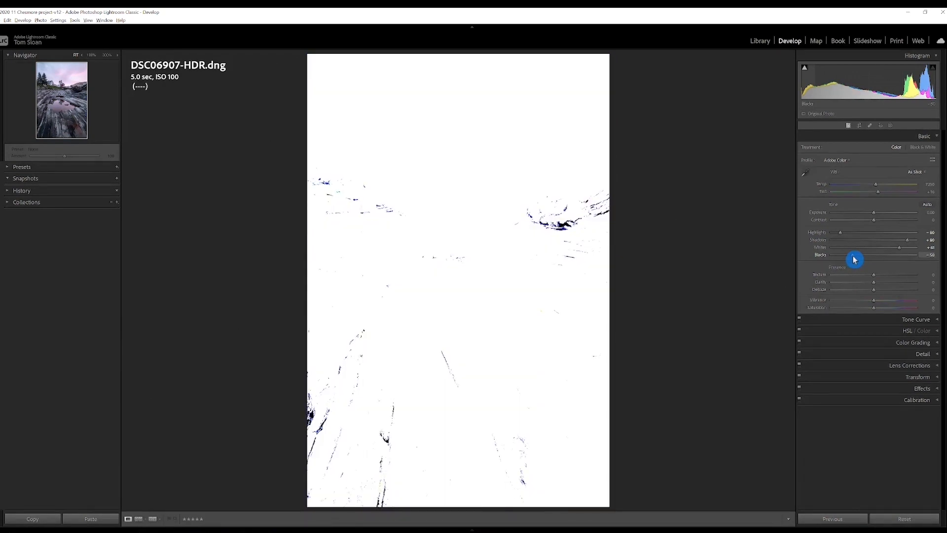
{"action": "left_click_drag", "start_coordinate": [855, 259], "coordinate": [854, 260]}
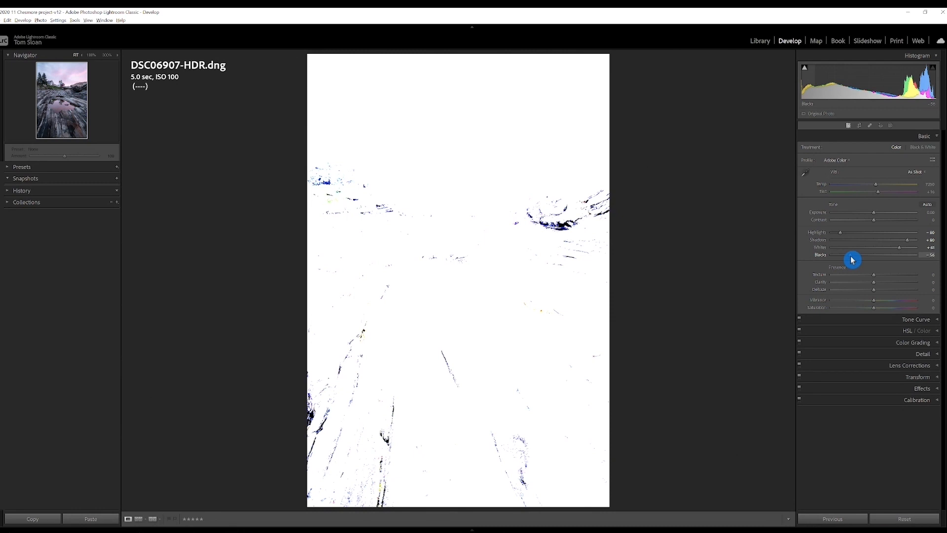
{"action": "left_click_drag", "start_coordinate": [853, 260], "coordinate": [852, 260]}
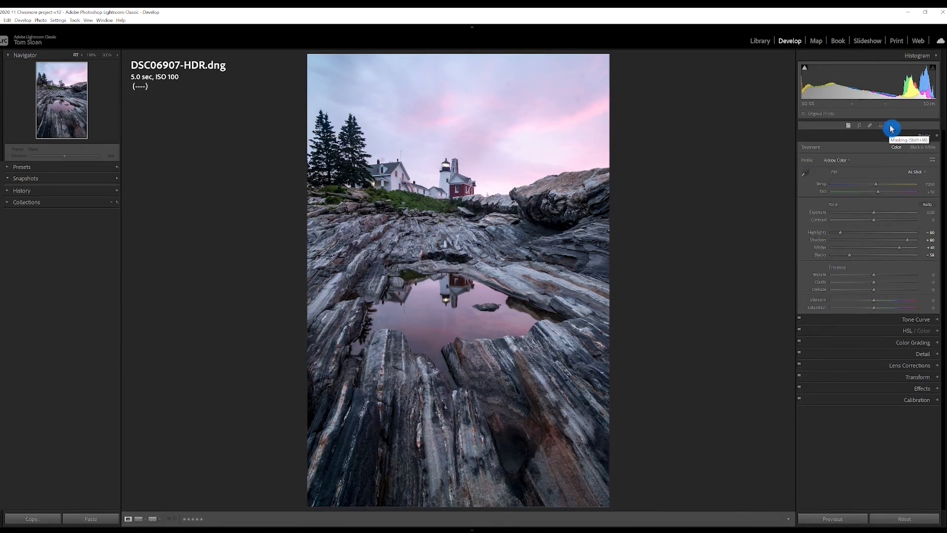
- Create a sky mask and darken it with Exposure at -0.33 and Highlights at about -20
{"action": "left_click", "coordinate": [891, 128]}
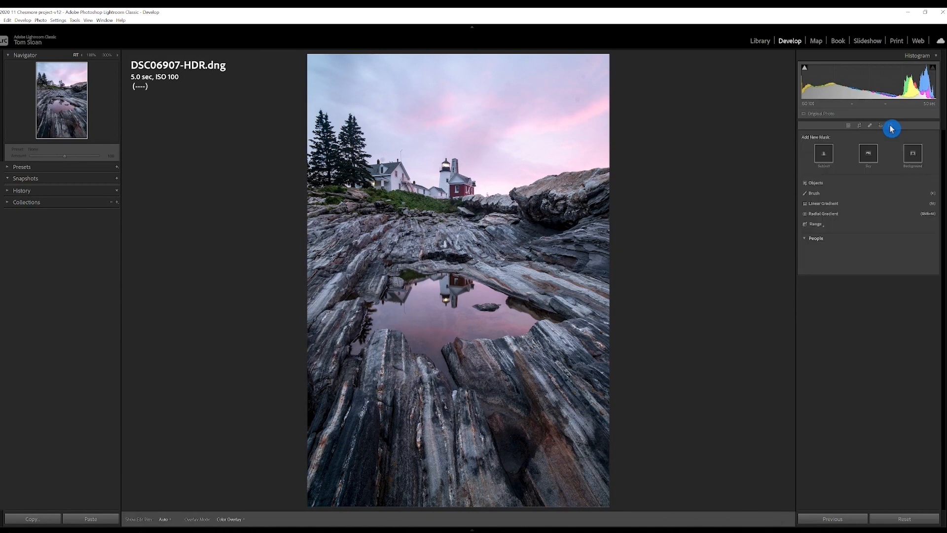
{"action": "left_click", "coordinate": [869, 156]}
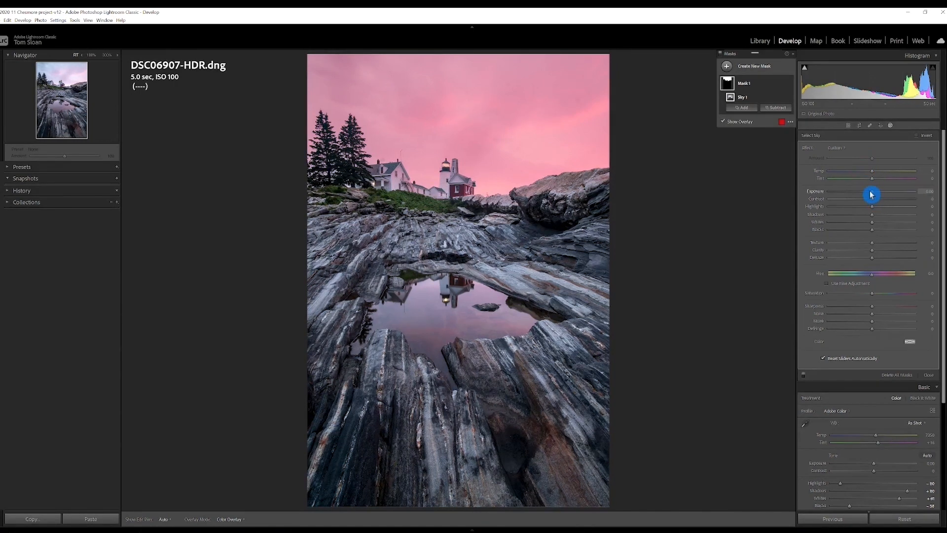
{"action": "left_click_drag", "start_coordinate": [872, 193], "coordinate": [870, 196]}
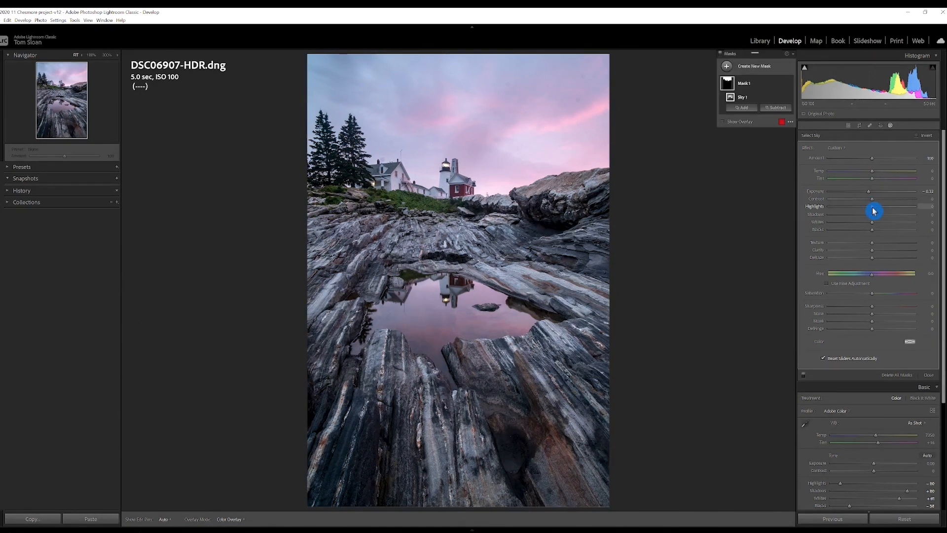
{"action": "left_click_drag", "start_coordinate": [874, 211], "coordinate": [865, 211]}
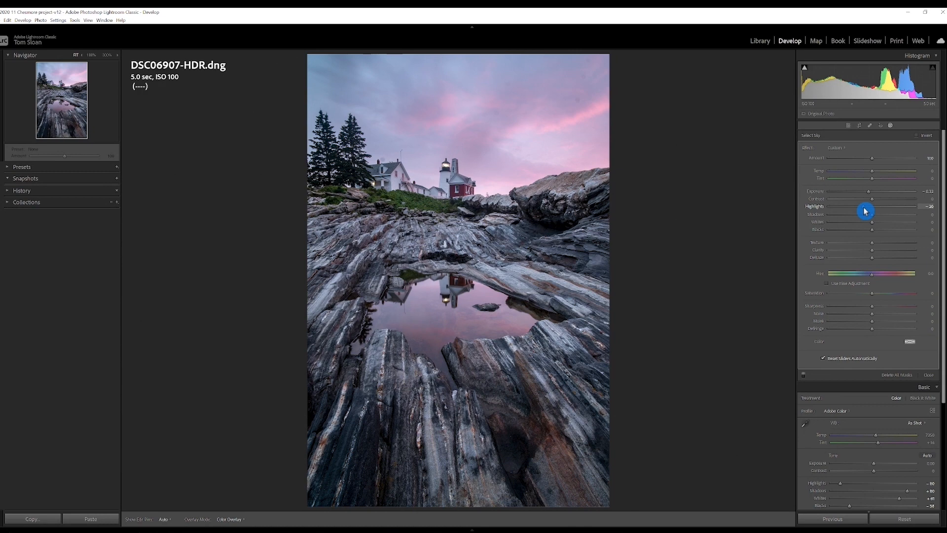
{"action": "left_click_drag", "start_coordinate": [865, 211], "coordinate": [866, 211]}
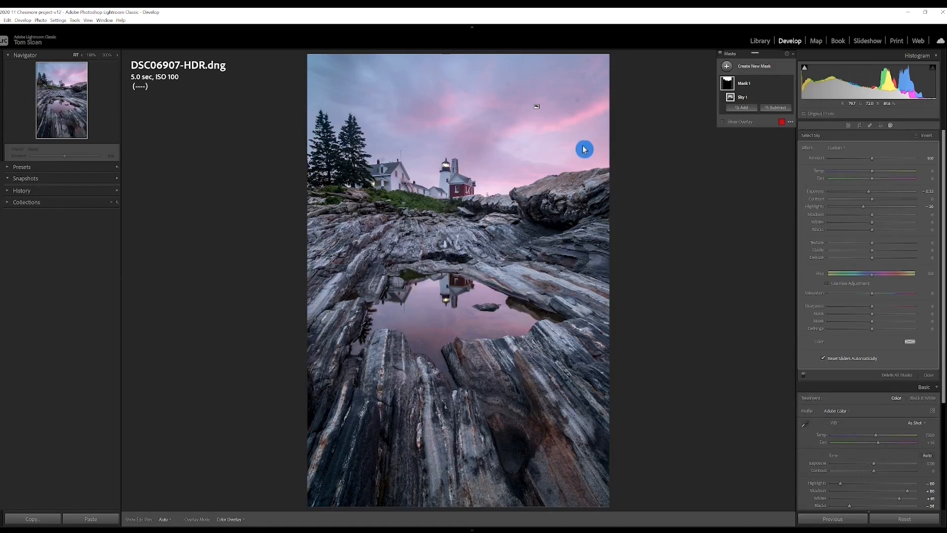
- Heal the three dust spots in the upper-right area of the sky with the spot removal tool
{"action": "left_click", "coordinate": [871, 127]}
{"action": "key", "text": "z"}
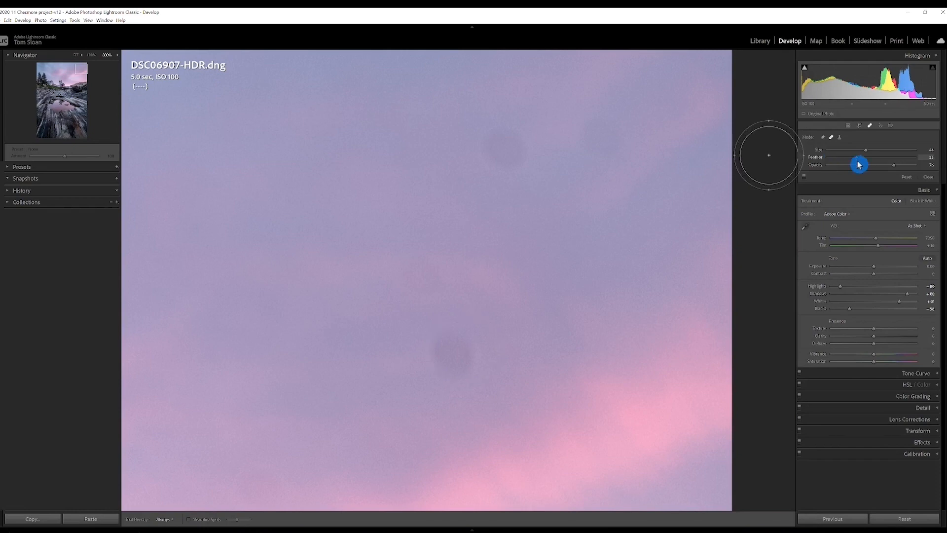
{"action": "left_click", "coordinate": [451, 355]}
{"action": "left_click", "coordinate": [506, 146]}
{"action": "left_click", "coordinate": [597, 137]}
{"action": "key", "text": "z"}
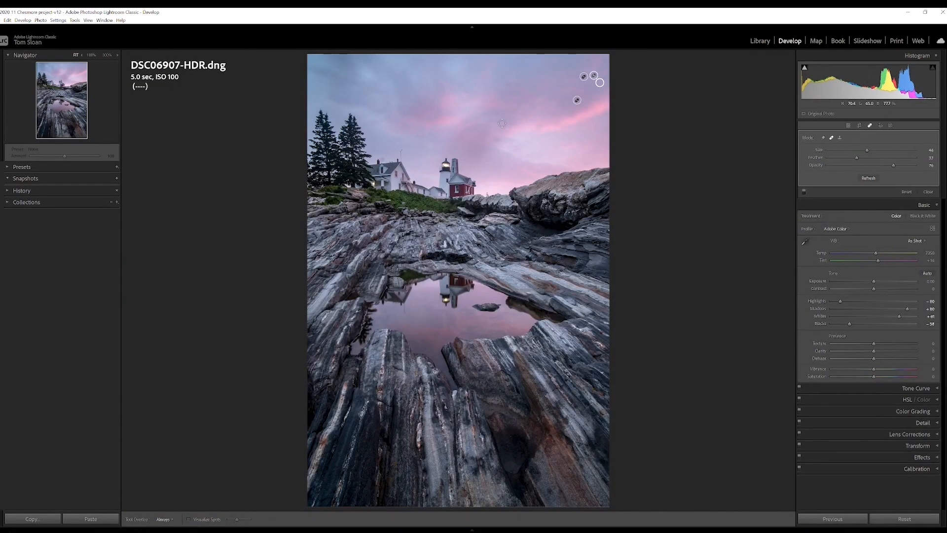
- Heal the dust spots in the middle of the sky above the lighthouse, undoing the overlong healing stroke
{"action": "key", "text": "z"}
{"action": "mouse_move", "coordinate": [510, 157]}
{"action": "left_mouse_down"}
{"action": "mouse_move", "coordinate": [465, 260]}
{"action": "mouse_move", "coordinate": [452, 337]}
{"action": "left_mouse_up"}
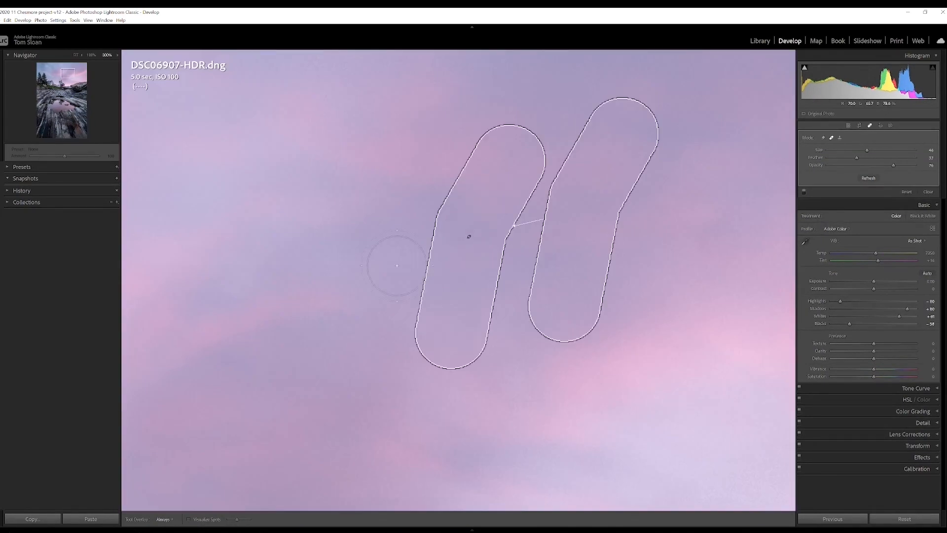
{"action": "key", "text": "ctrl+z"}
{"action": "left_click", "coordinate": [462, 228]}
{"action": "key", "text": "z"}
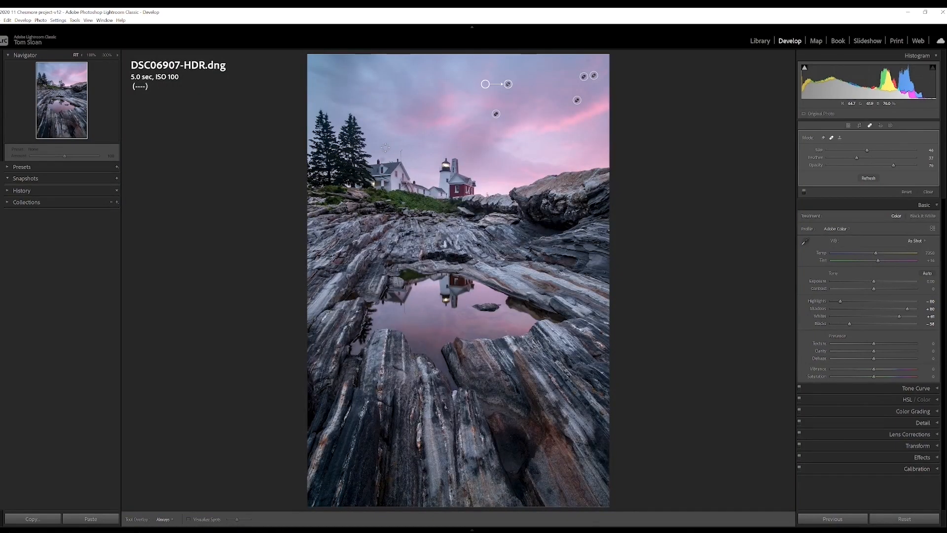
- Lower the healing brush's Feather to near zero, heal the sky spots above the house roof and beside its weathervane, and close the tool
{"action": "key", "text": "z"}
{"action": "left_click", "coordinate": [842, 168]}
{"action": "left_click", "coordinate": [368, 243]}
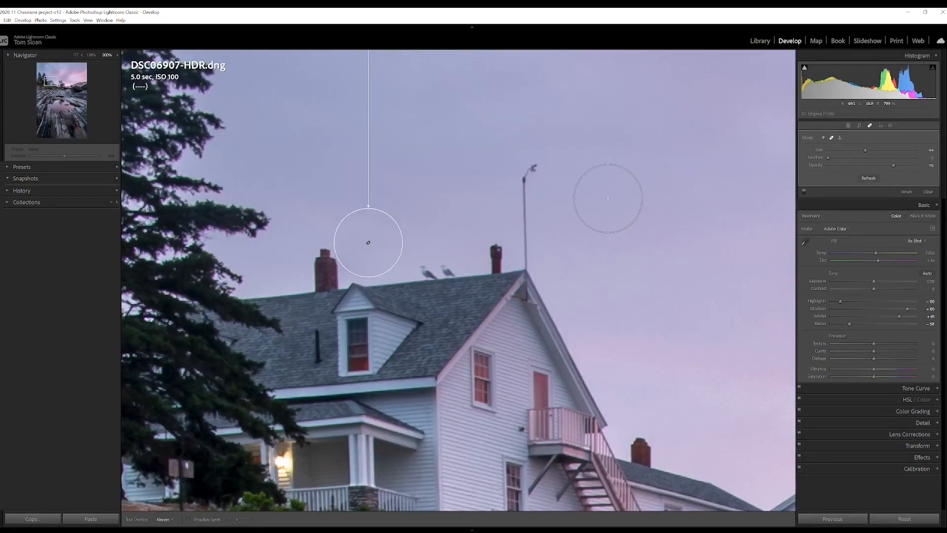
{"action": "left_click", "coordinate": [609, 198]}
{"action": "key", "text": "z"}
{"action": "left_click", "coordinate": [861, 136]}
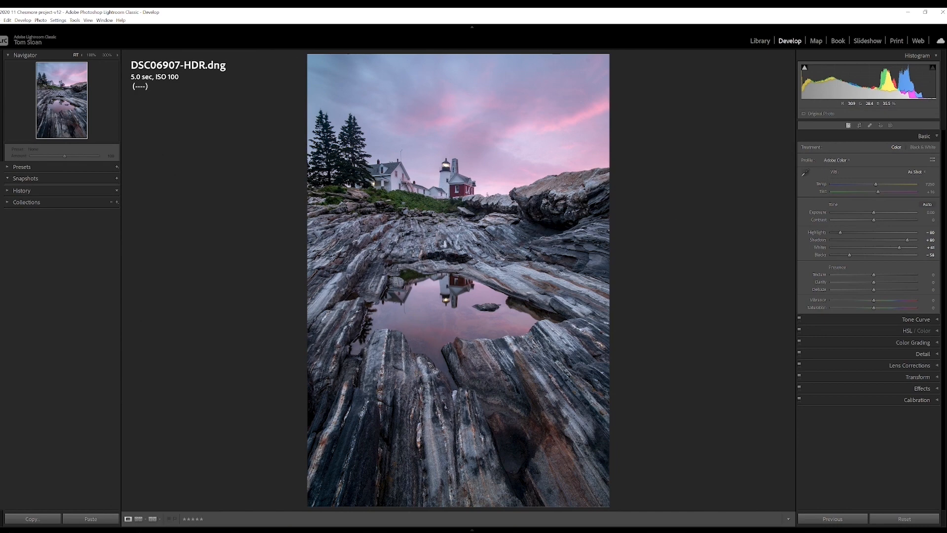
- Add a linear gradient mask over the sky, fading out at the rocky horizon, and darken it with Exposure at about -0.34
{"action": "left_click", "coordinate": [891, 126]}
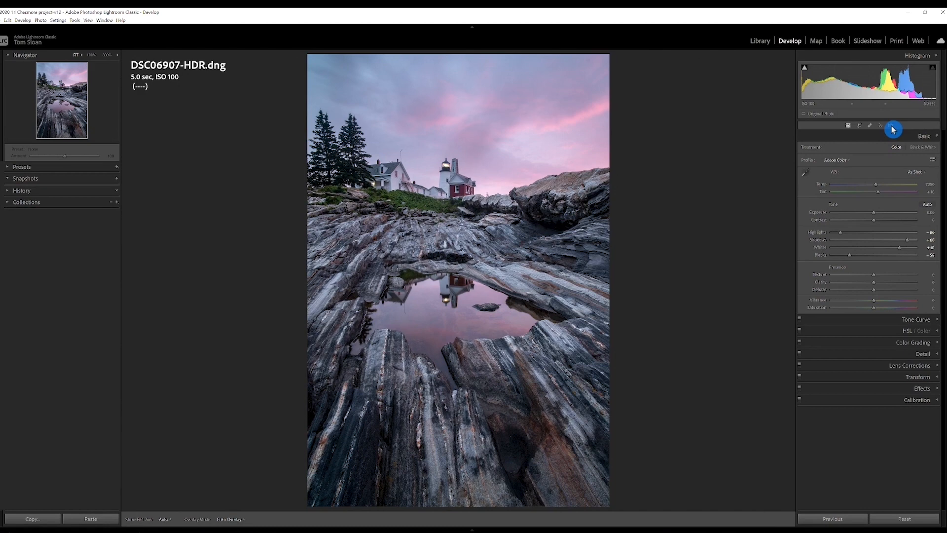
{"action": "key", "text": "m"}
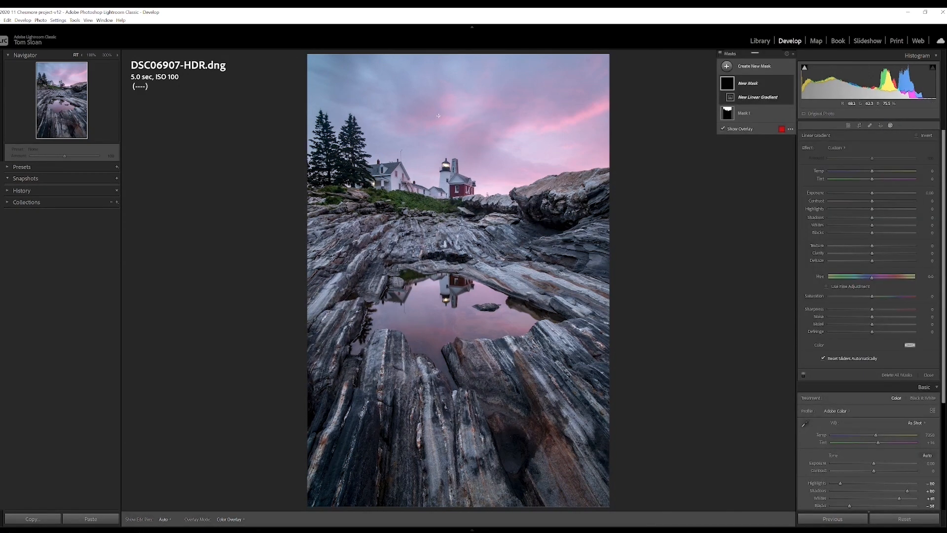
{"action": "left_click_drag", "start_coordinate": [439, 116], "coordinate": [454, 202]}
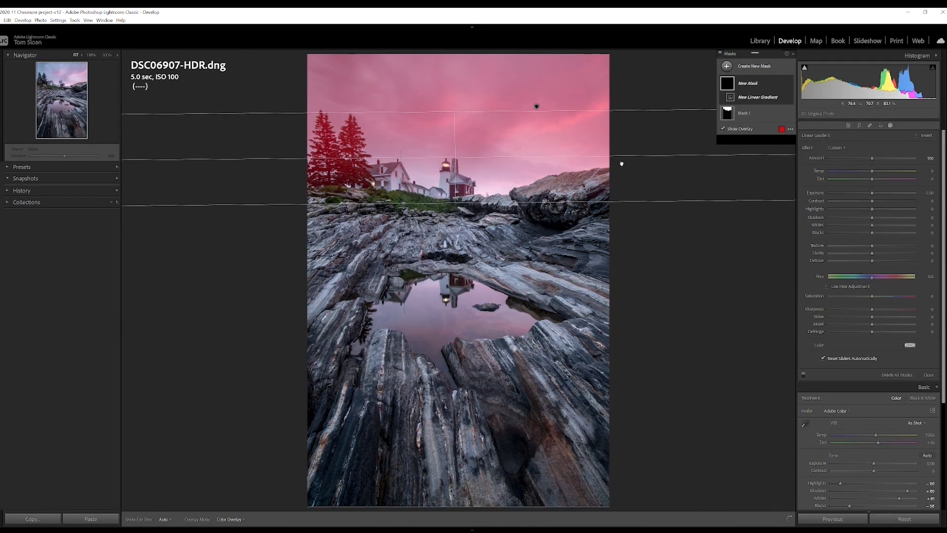
{"action": "left_click", "coordinate": [590, 168]}
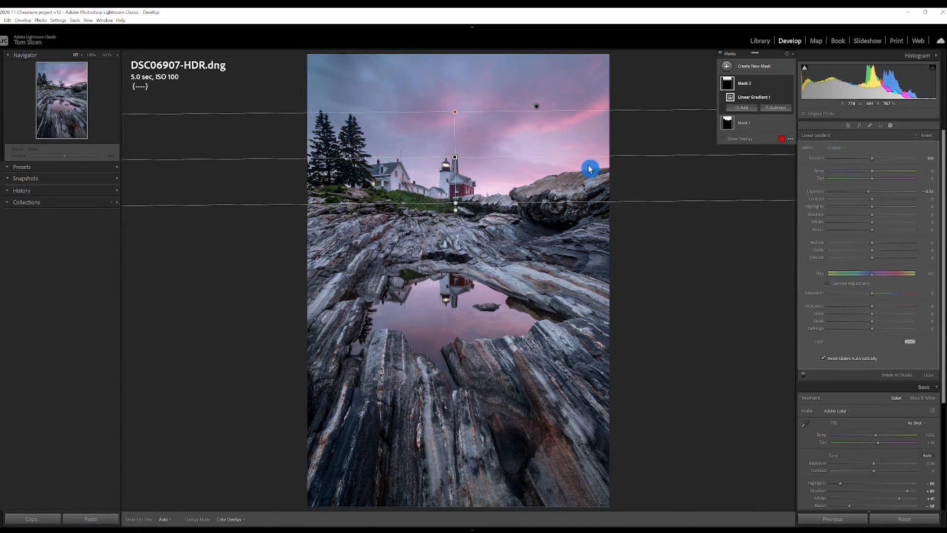
- Add a linear gradient mask over the foreground rocks, fading upward past the pool, and set its Exposure to -0.33
{"action": "left_click", "coordinate": [727, 66]}
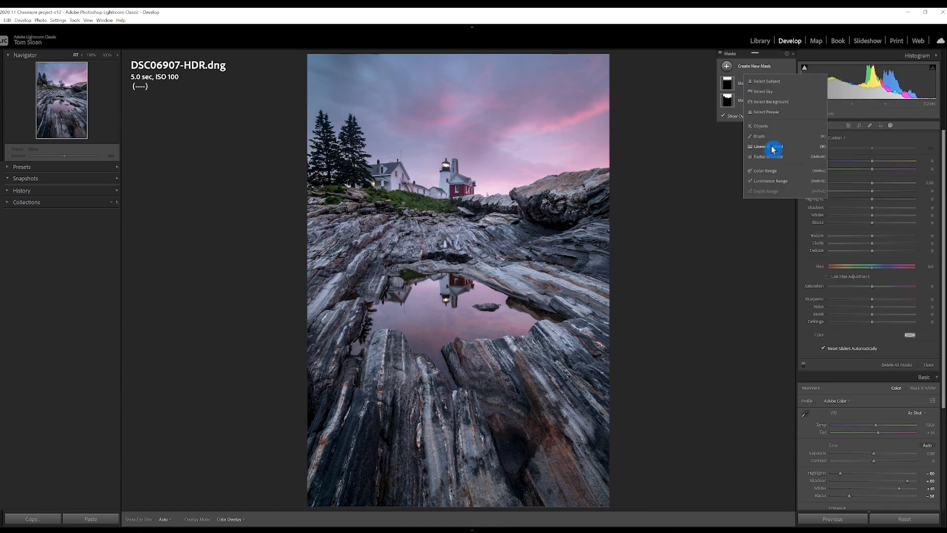
{"action": "left_click", "coordinate": [772, 149]}
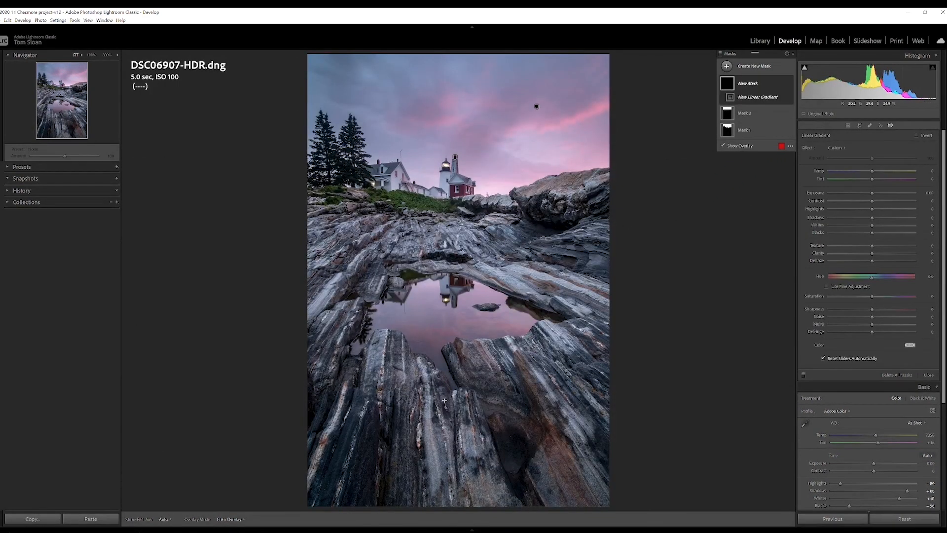
{"action": "left_click_drag", "start_coordinate": [445, 401], "coordinate": [445, 254]}
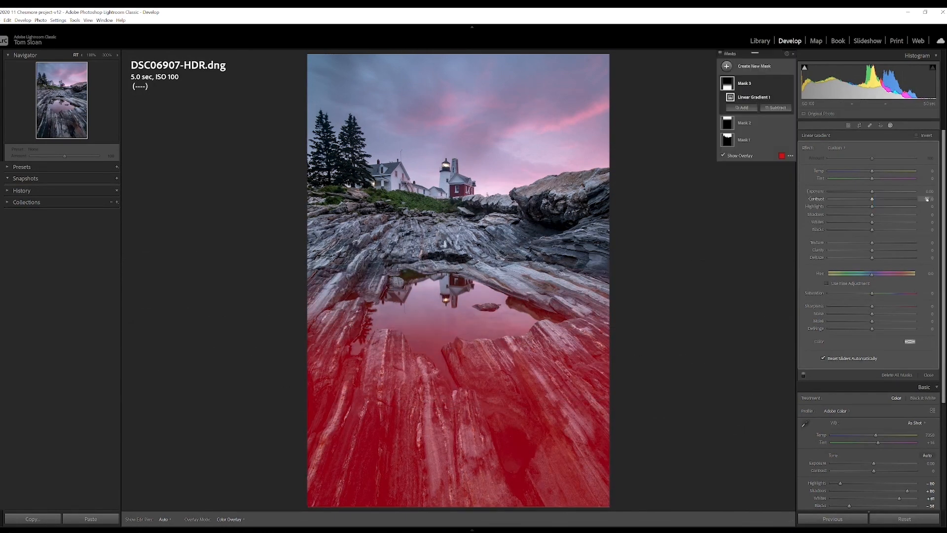
{"action": "left_click_drag", "start_coordinate": [929, 192], "coordinate": [929, 192]}
{"action": "type", "text": "-0.33"}
{"action": "key", "text": "Return"}
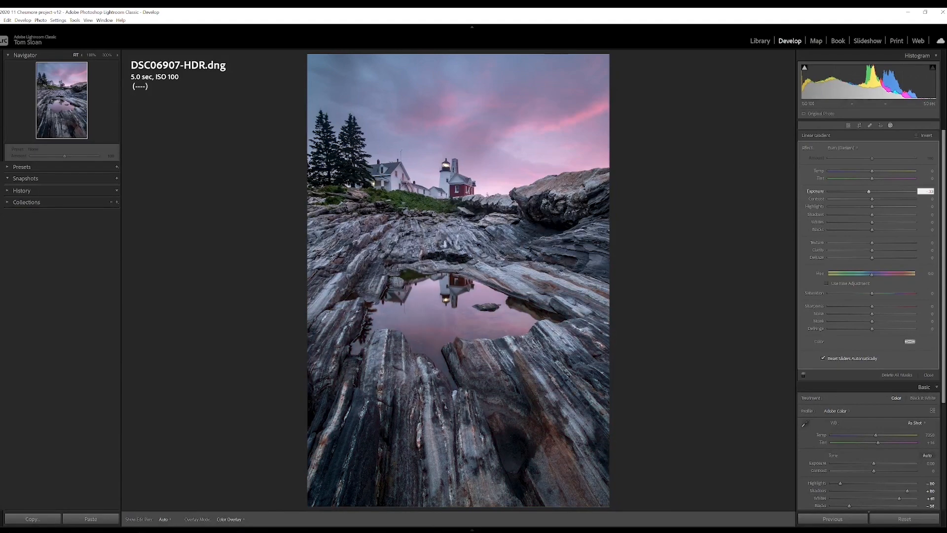
{"action": "left_click", "coordinate": [922, 199]}
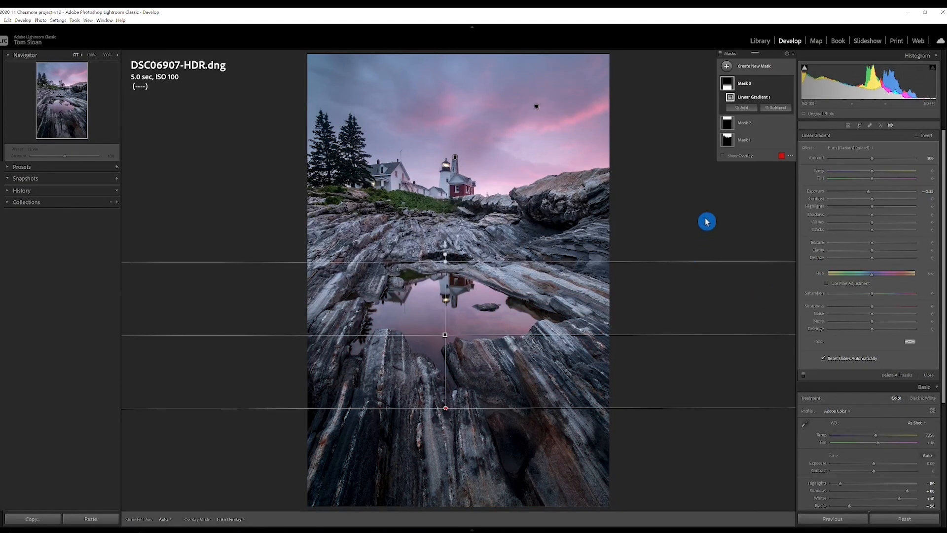
{"action": "left_click", "coordinate": [707, 221]}
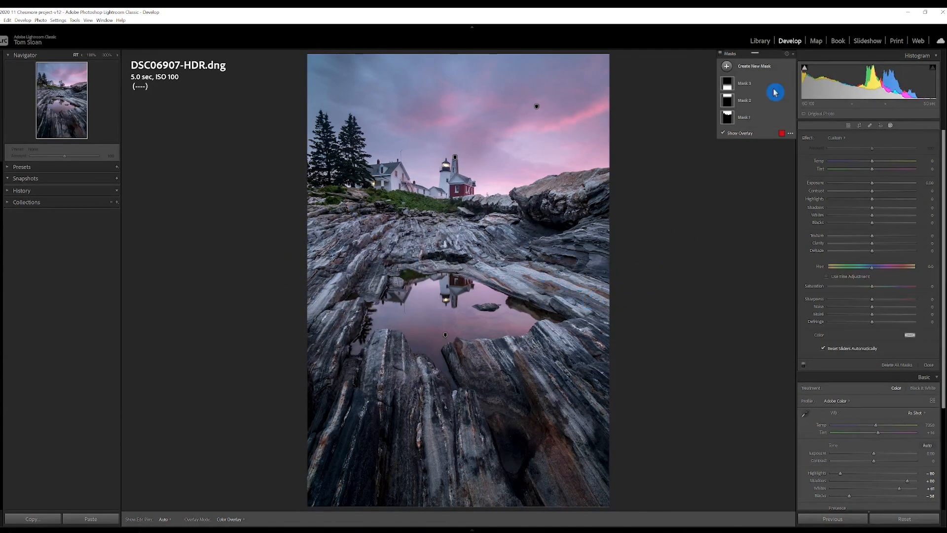
- Create a brush mask with Exposure at about -0.32 and paint it over the midground rocks around the pool, checking the overlay
{"action": "left_click", "coordinate": [729, 68]}
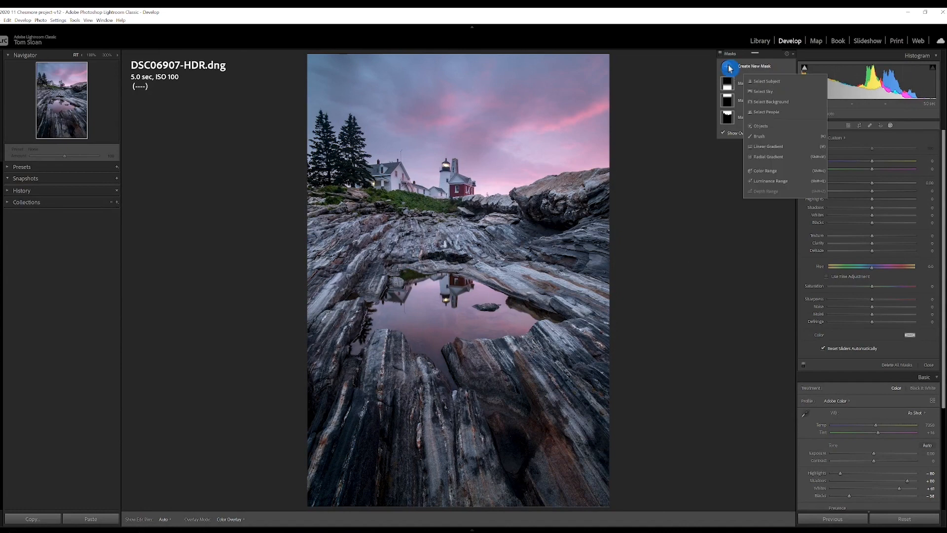
{"action": "left_click", "coordinate": [762, 130]}
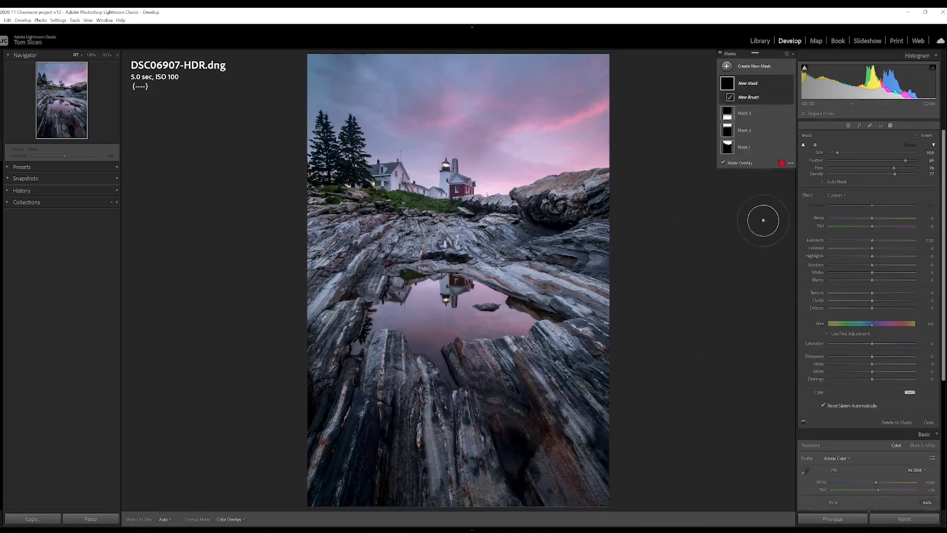
{"action": "left_click_drag", "start_coordinate": [872, 246], "coordinate": [869, 245]}
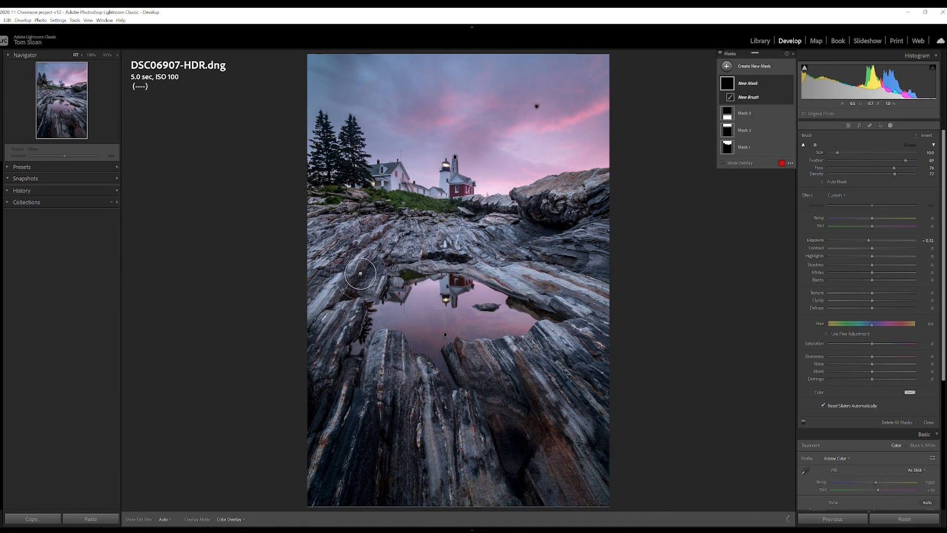
{"action": "left_click", "coordinate": [723, 167]}
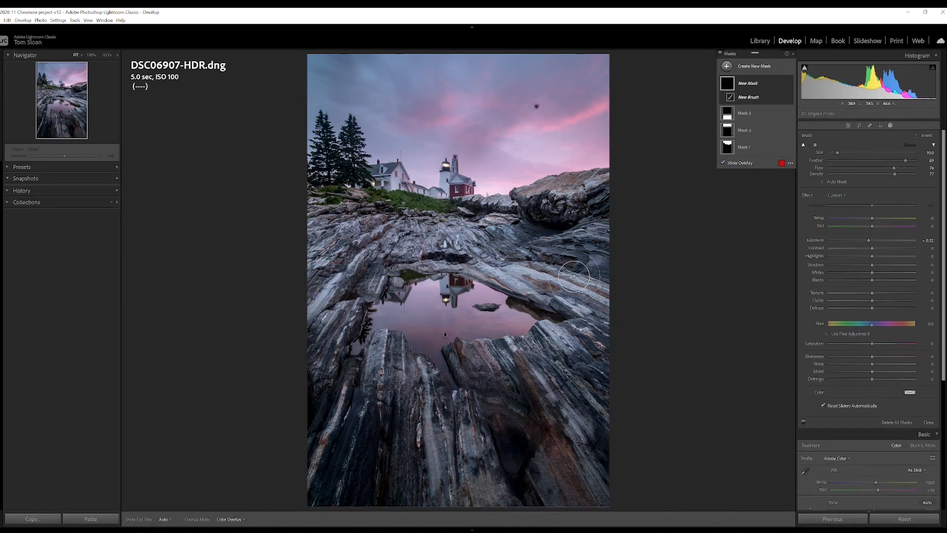
{"action": "mouse_move", "coordinate": [317, 217]}
{"action": "left_mouse_down"}
{"action": "mouse_move", "coordinate": [319, 312]}
{"action": "mouse_move", "coordinate": [340, 283]}
{"action": "mouse_move", "coordinate": [403, 249]}
{"action": "mouse_move", "coordinate": [359, 340]}
{"action": "mouse_move", "coordinate": [368, 349]}
{"action": "mouse_move", "coordinate": [406, 218]}
{"action": "mouse_move", "coordinate": [355, 221]}
{"action": "mouse_move", "coordinate": [555, 287]}
{"action": "mouse_move", "coordinate": [496, 275]}
{"action": "mouse_move", "coordinate": [582, 306]}
{"action": "mouse_move", "coordinate": [603, 279]}
{"action": "mouse_move", "coordinate": [593, 246]}
{"action": "mouse_move", "coordinate": [573, 312]}
{"action": "mouse_move", "coordinate": [555, 332]}
{"action": "mouse_move", "coordinate": [494, 217]}
{"action": "mouse_move", "coordinate": [492, 228]}
{"action": "left_mouse_up"}
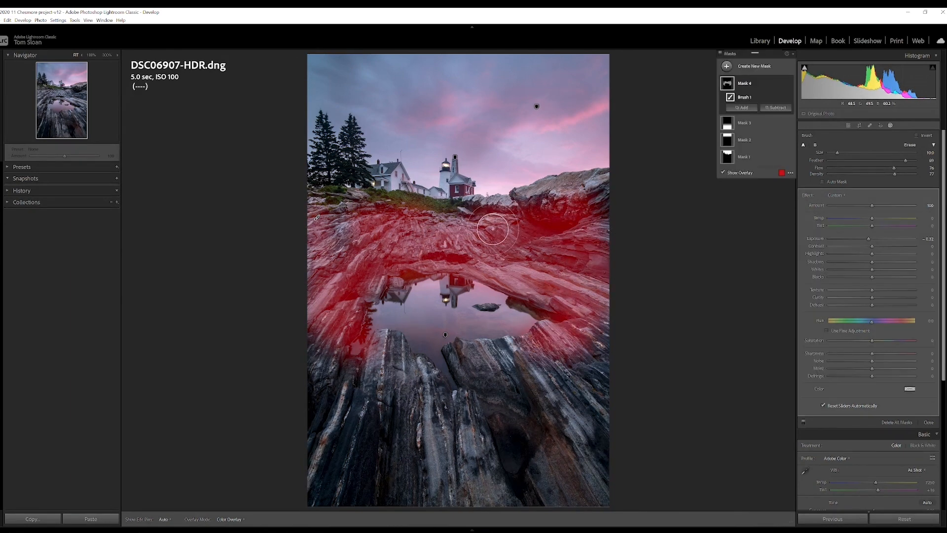
{"action": "left_click", "coordinate": [723, 175]}
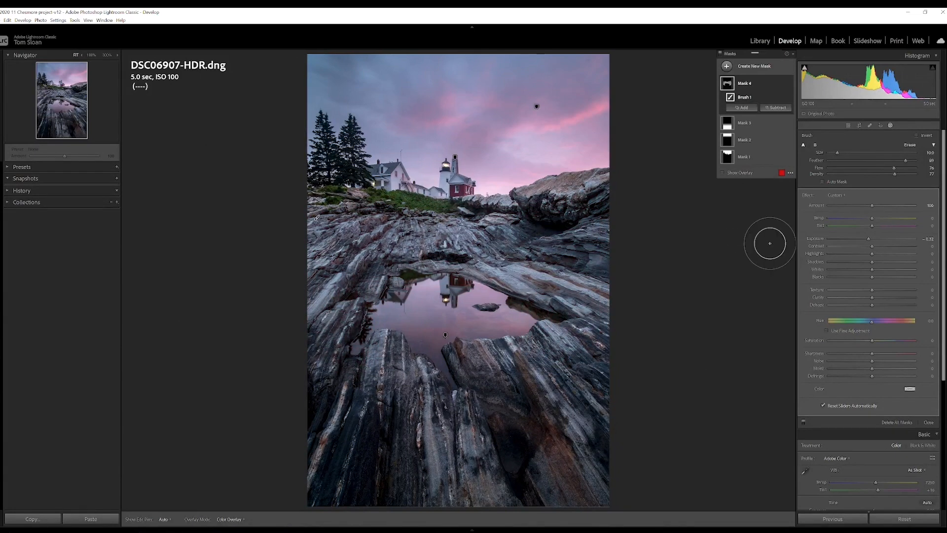
{"action": "left_click", "coordinate": [849, 127]}
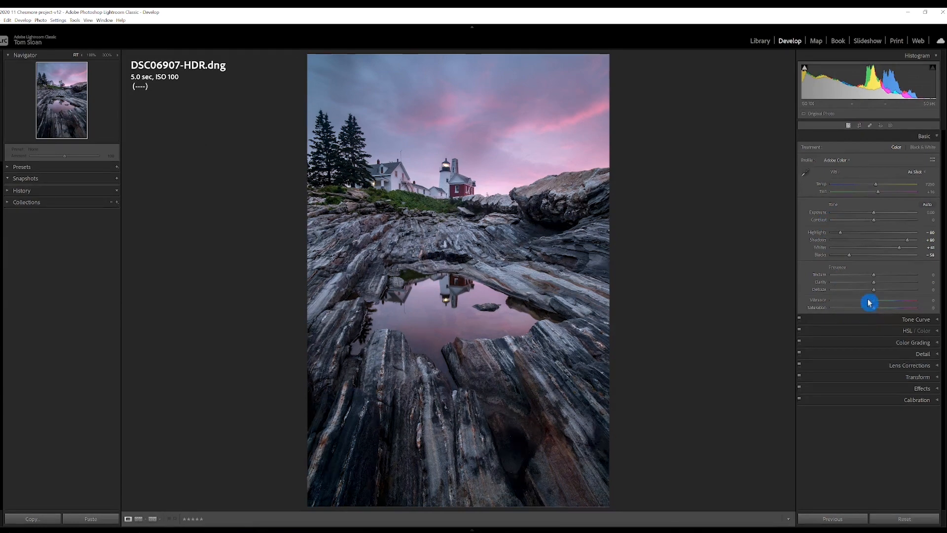
- Apply the Medium Contrast point curve to the photo's tone curve
{"action": "left_click", "coordinate": [937, 323]}
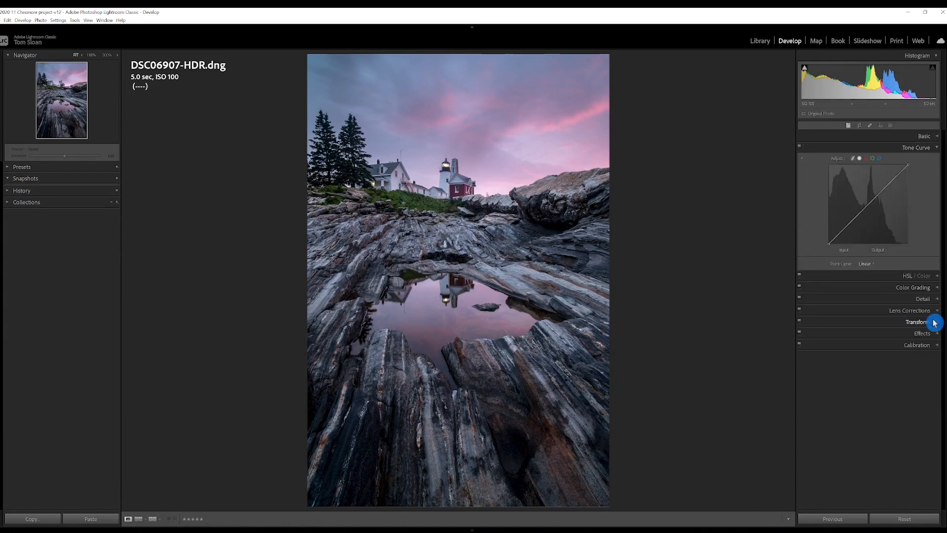
{"action": "left_click", "coordinate": [870, 264]}
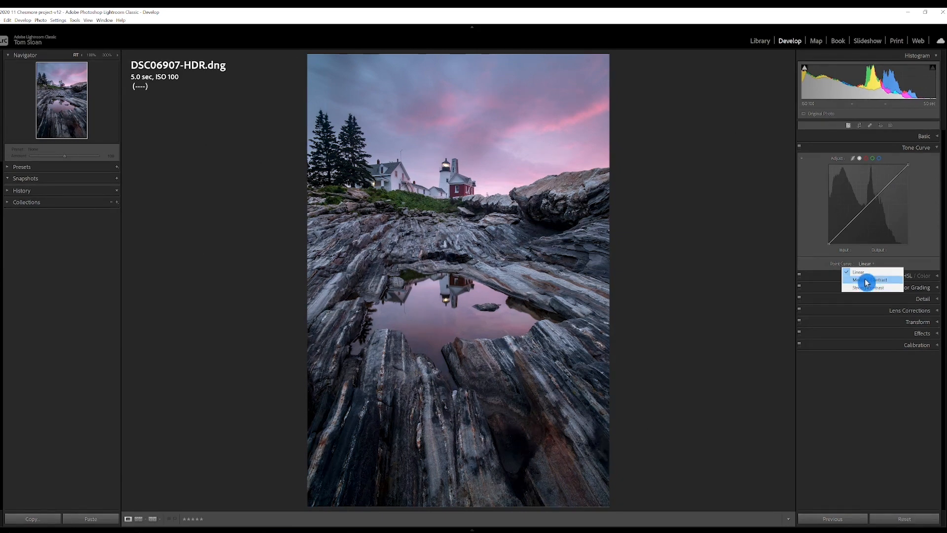
{"action": "left_click", "coordinate": [867, 280]}
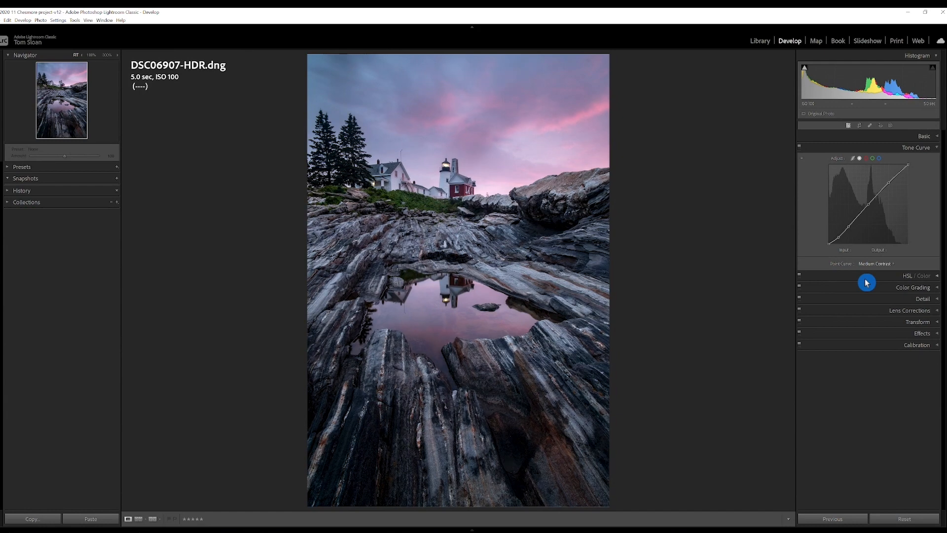
- Using the clipping preview, raise the photo's Whites to about +69 and set its Blacks to about -52
{"action": "left_click", "coordinate": [923, 137]}
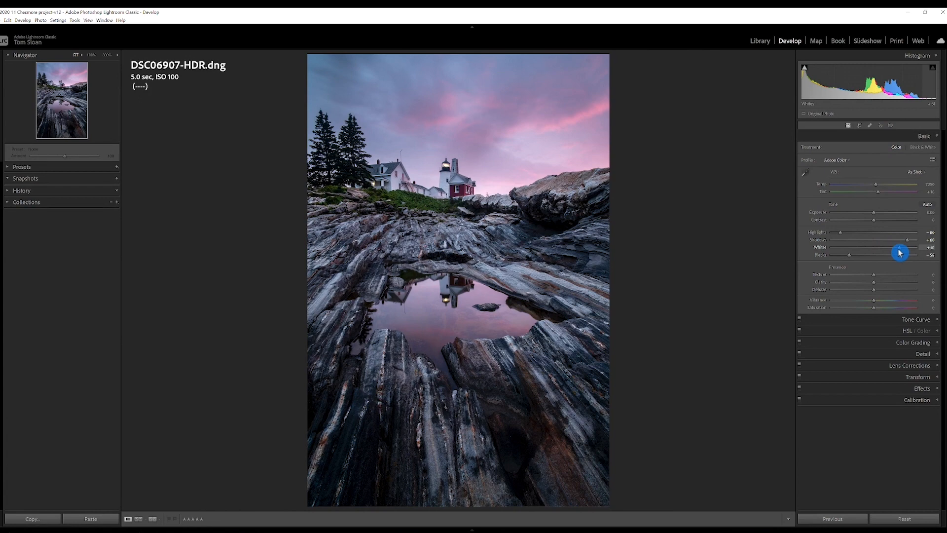
{"action": "key", "text": "alt"}
{"action": "left_click", "coordinate": [901, 251], "text": "alt"}
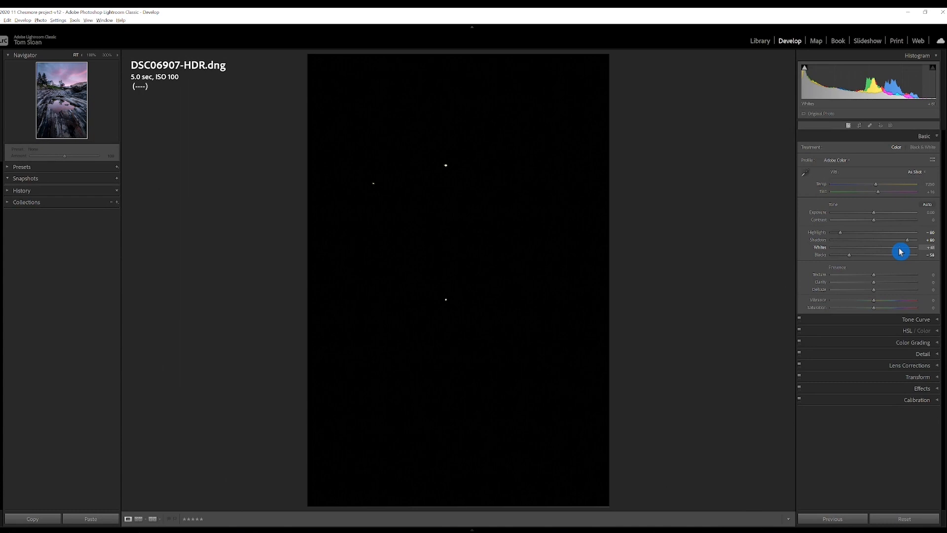
{"action": "left_click_drag", "start_coordinate": [901, 252], "coordinate": [904, 250]}
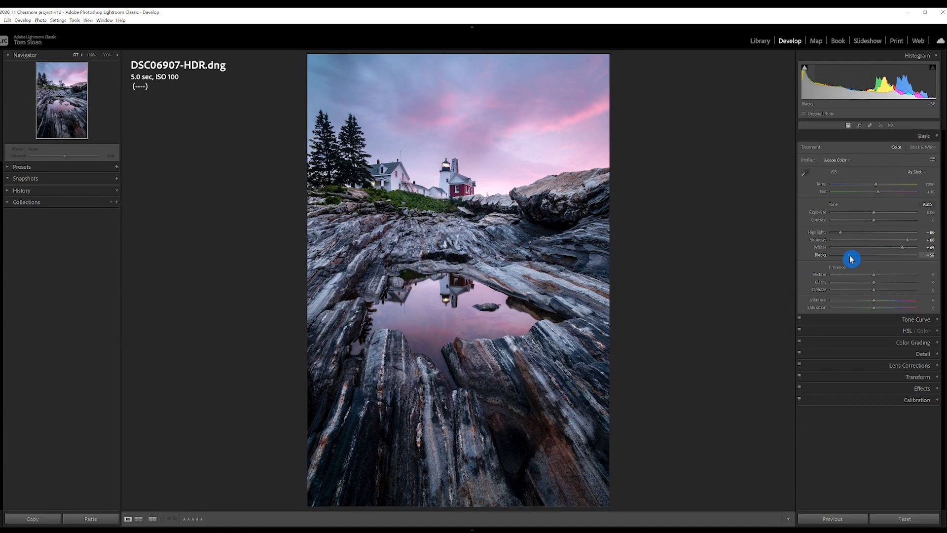
{"action": "left_click_drag", "start_coordinate": [851, 258], "coordinate": [855, 258]}
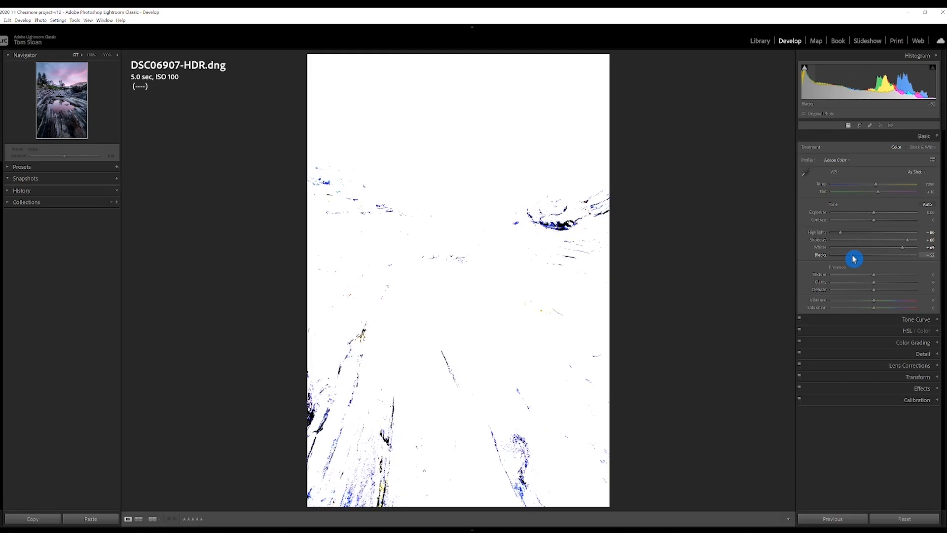
{"action": "left_click_drag", "start_coordinate": [854, 259], "coordinate": [854, 259]}
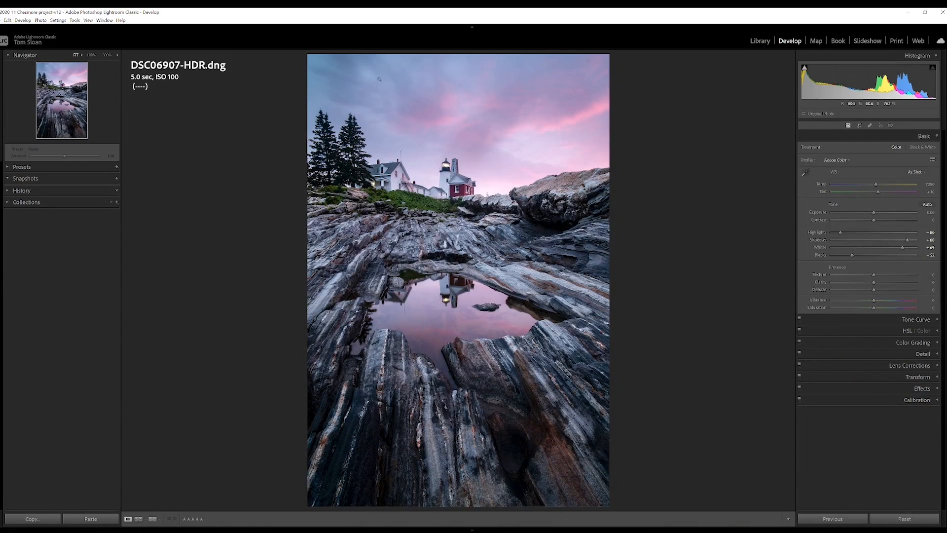
- Add a subtle dark post-crop vignette by setting its Amount slightly below zero
{"action": "left_click", "coordinate": [930, 392]}
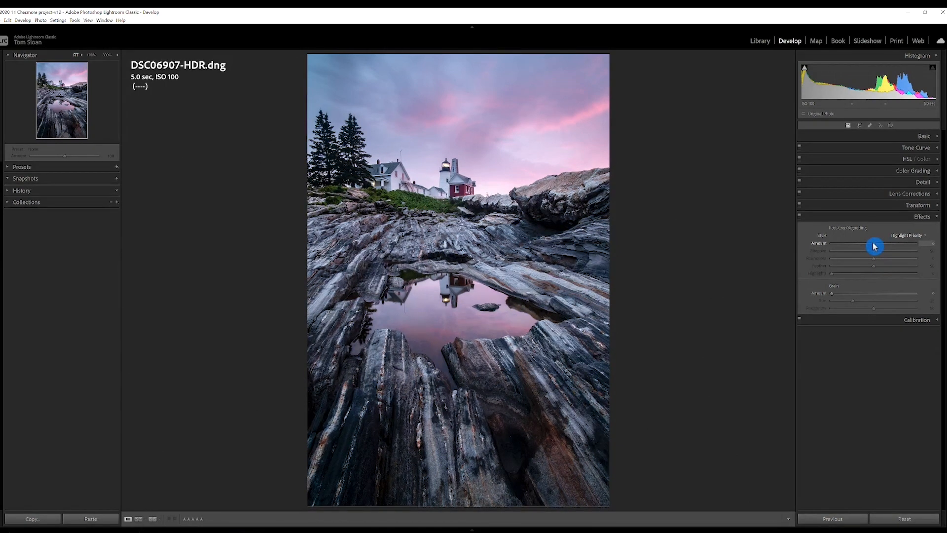
{"action": "left_click_drag", "start_coordinate": [874, 247], "coordinate": [872, 246]}
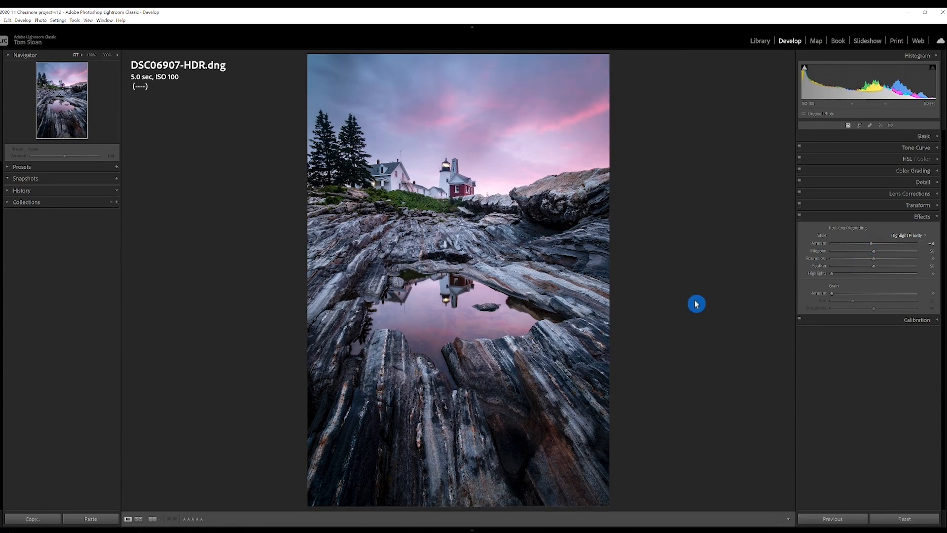
{"action": "left_click", "coordinate": [934, 219]}
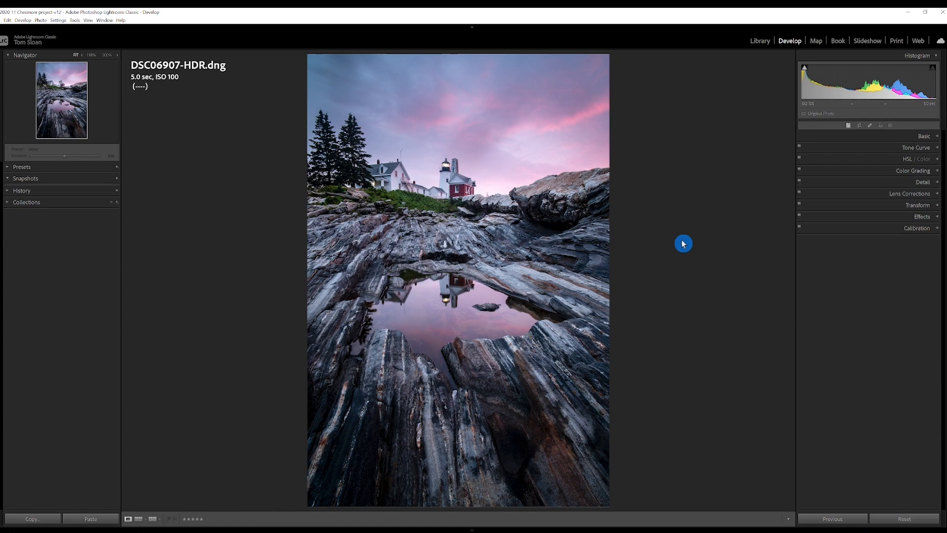
- Compare the edited photo with its unedited before version twice, returning to the edited view
{"action": "key", "text": "backslash"}
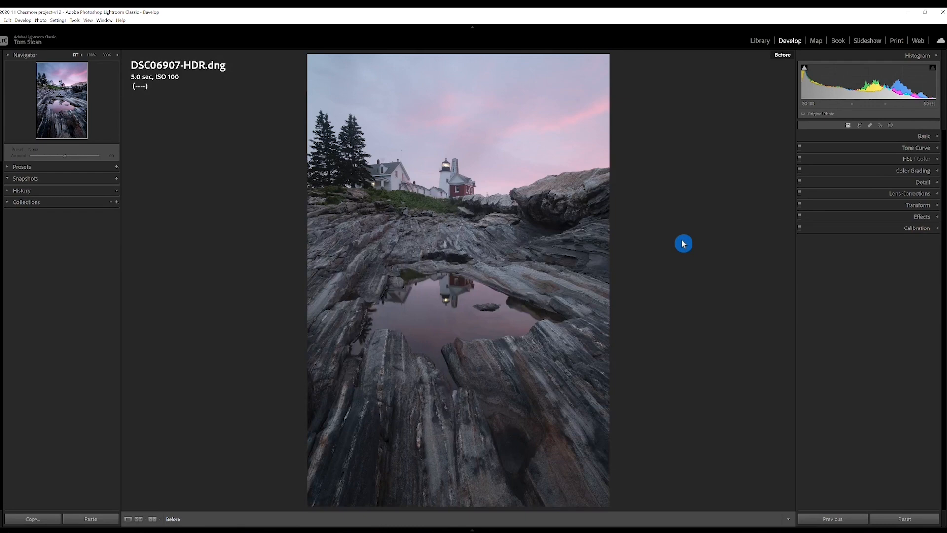
{"action": "key", "text": "backslash"}
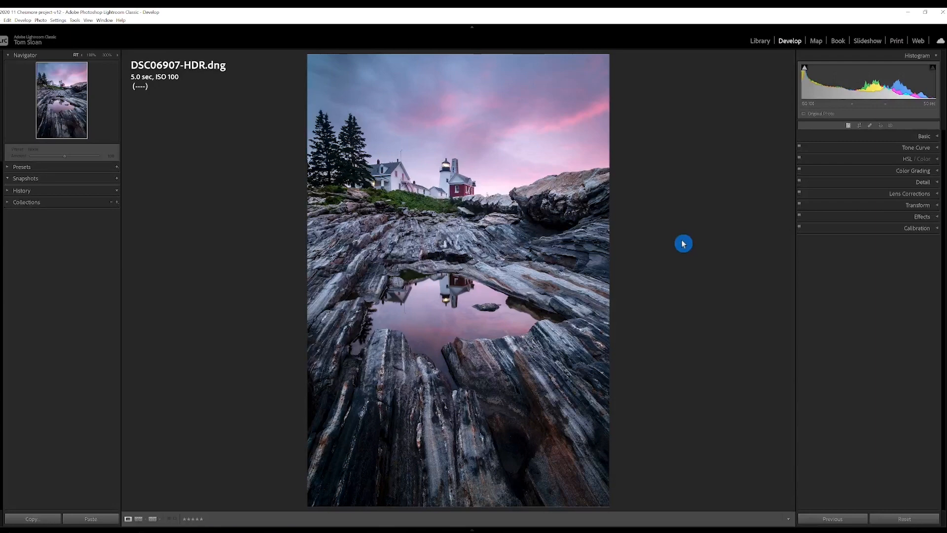
{"action": "key", "text": "backslash"}
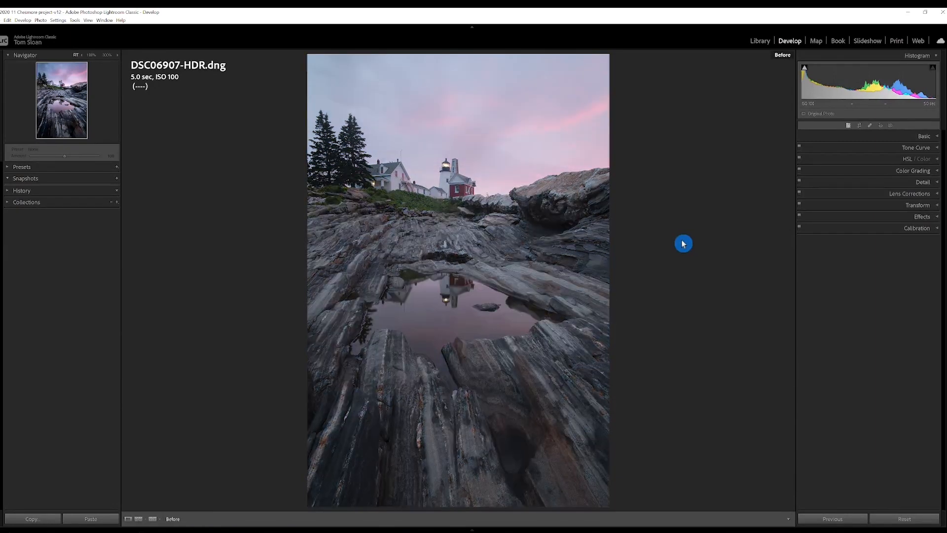
{"action": "key", "text": "backslash"}
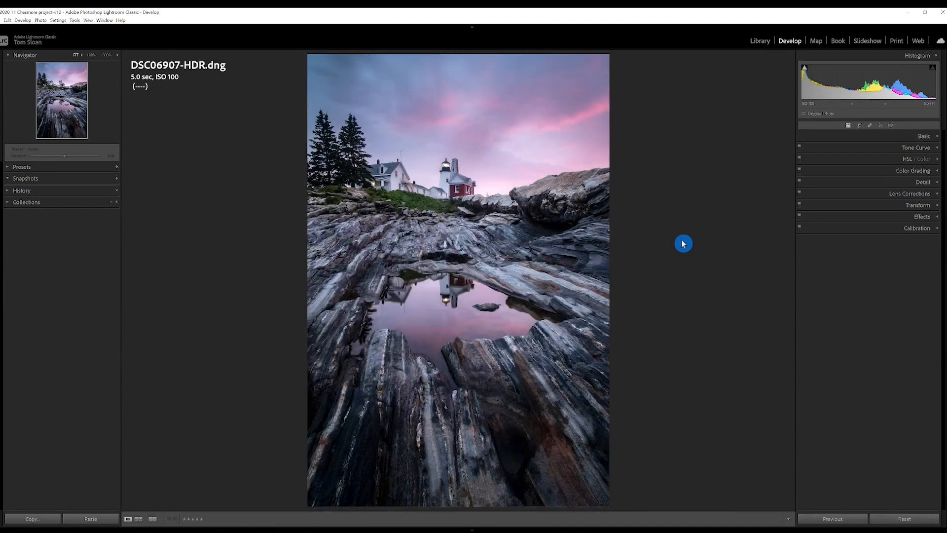